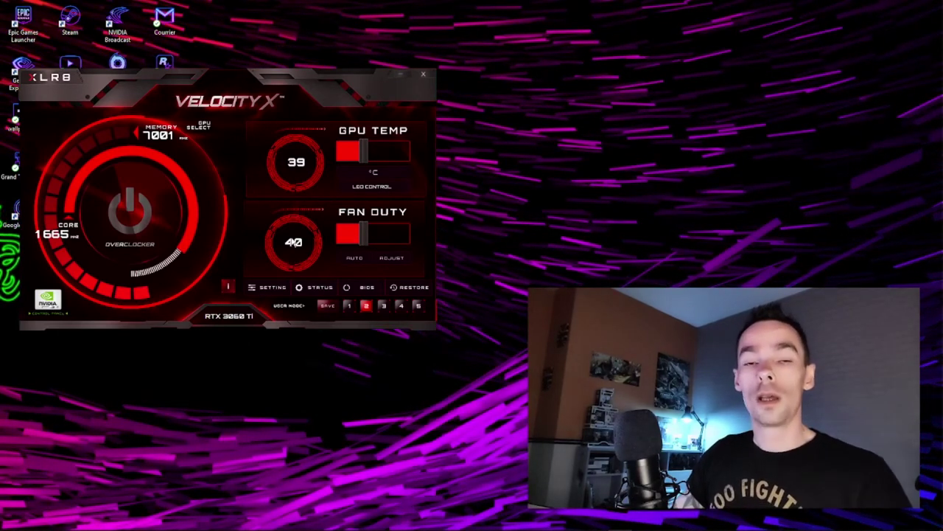
Minimise the VelocityX window and launch MSI Afterburner, moving its window clear on the desktop
click(396, 73)
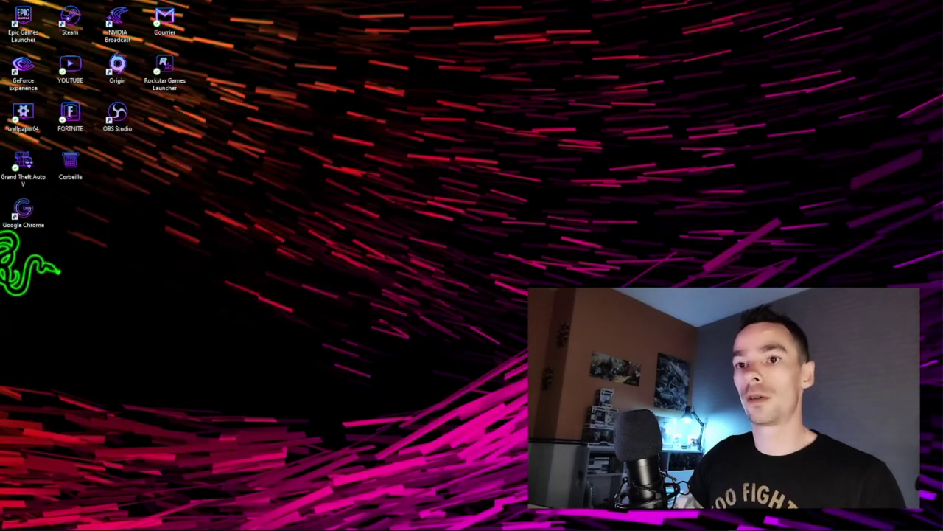
click(11, 520)
scroll(74, 408, down, 15)
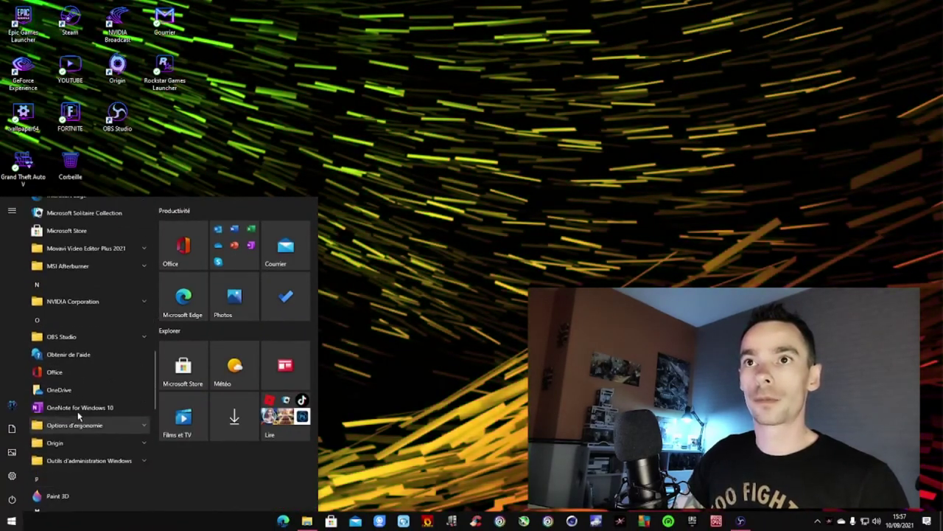
scroll(78, 417, up, 3)
click(74, 412)
click(74, 415)
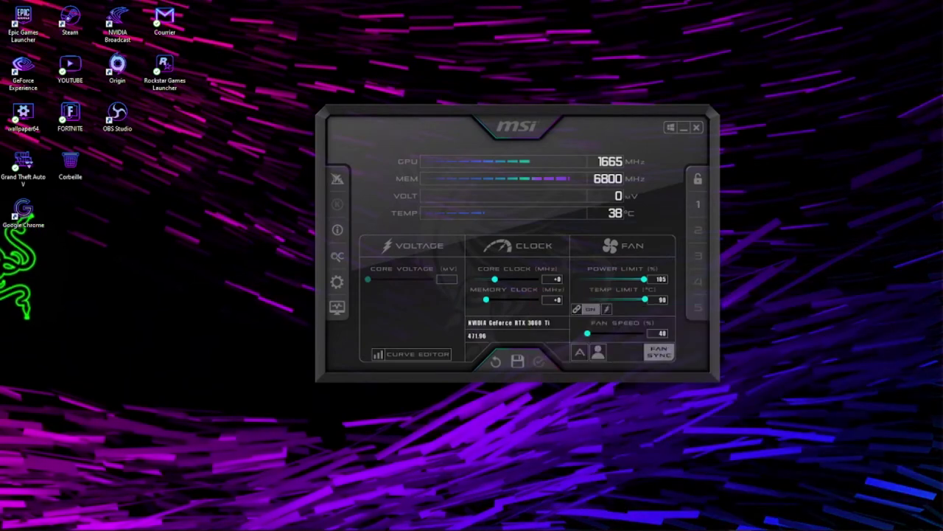
drag(436, 124, 393, 134)
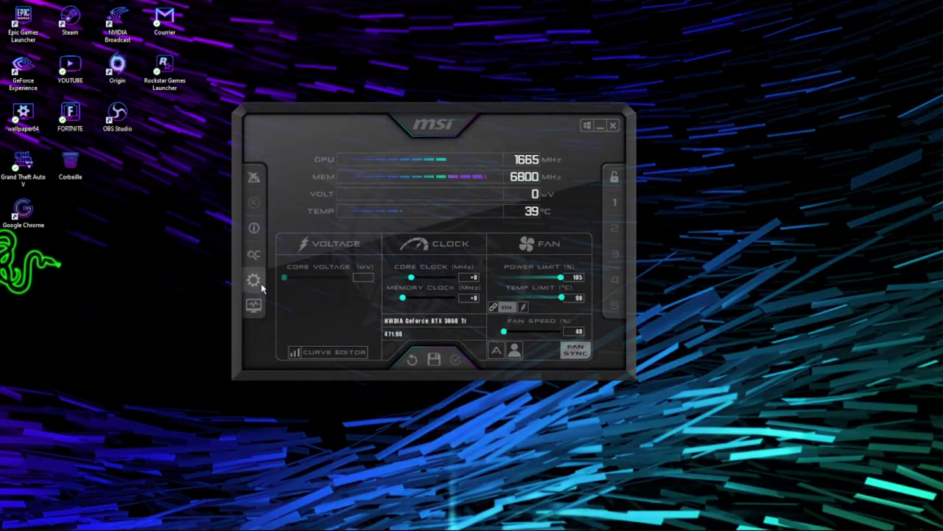
Open the Afterburner properties beside the main window and choose GPU1: NVIDIA GeForce RTX 3060 Ti as the main graphics processor
click(258, 282)
drag(341, 120, 634, 98)
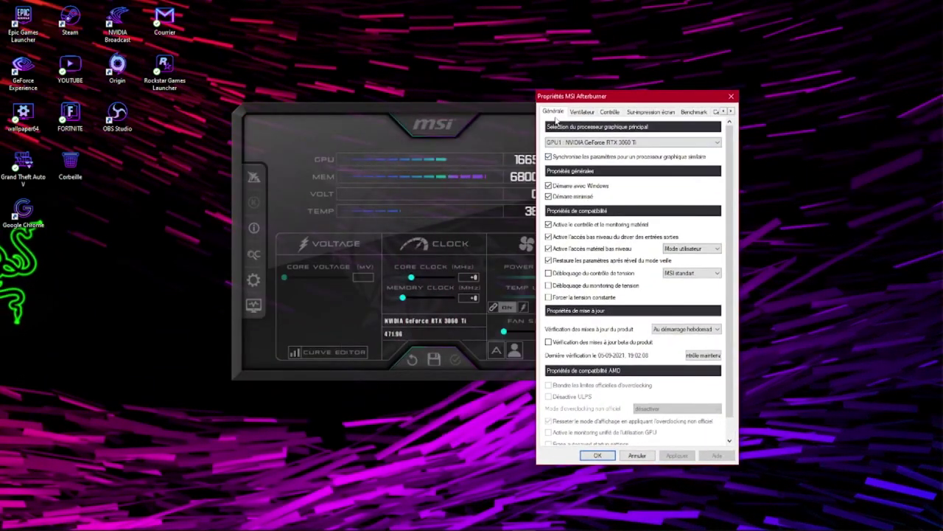
click(614, 143)
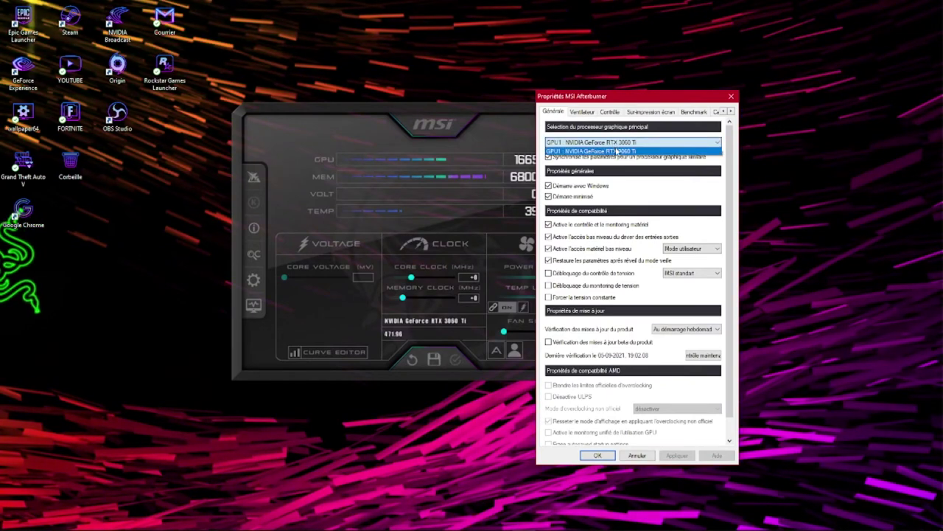
click(618, 150)
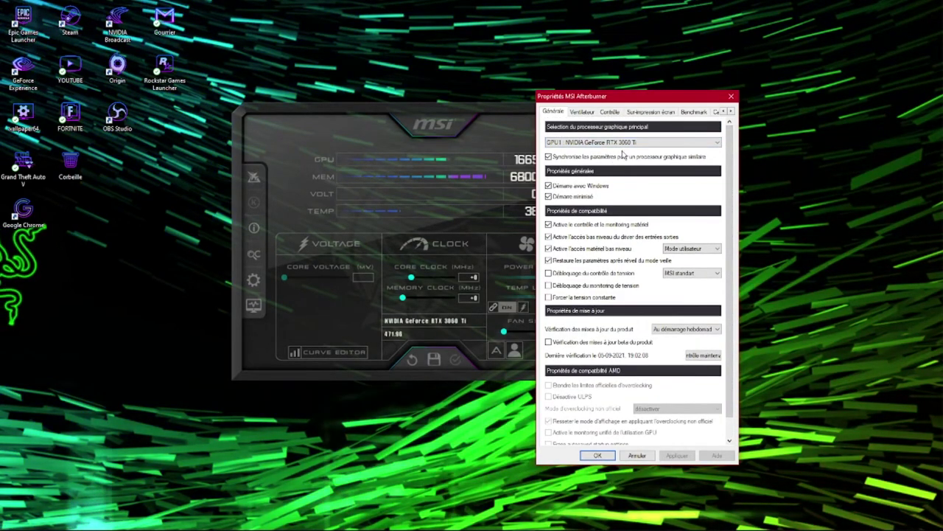
Look at the fan settings, then enable the Température CPU CPU14 graph in the hardware monitoring list
click(582, 111)
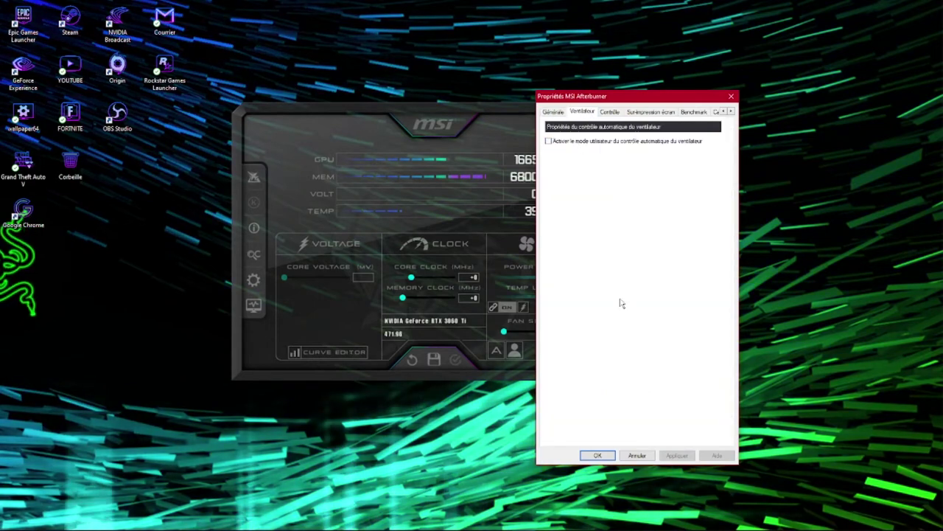
click(609, 111)
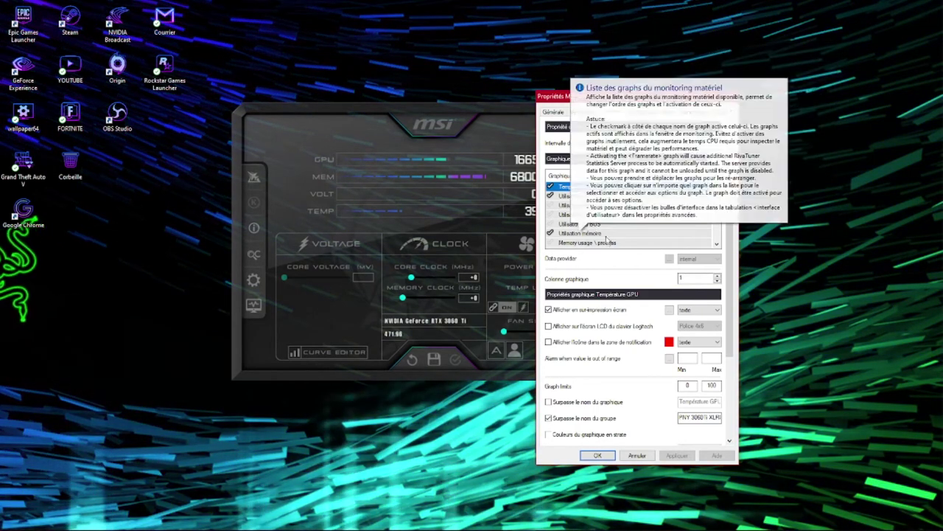
click(716, 244)
click(716, 244)
click(716, 244)
click(716, 245)
click(716, 245)
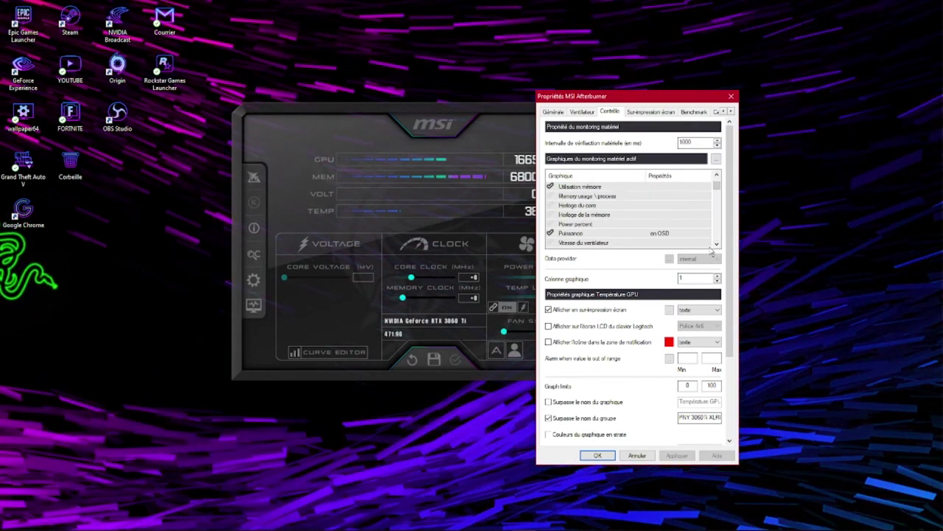
click(716, 245)
click(716, 246)
click(717, 245)
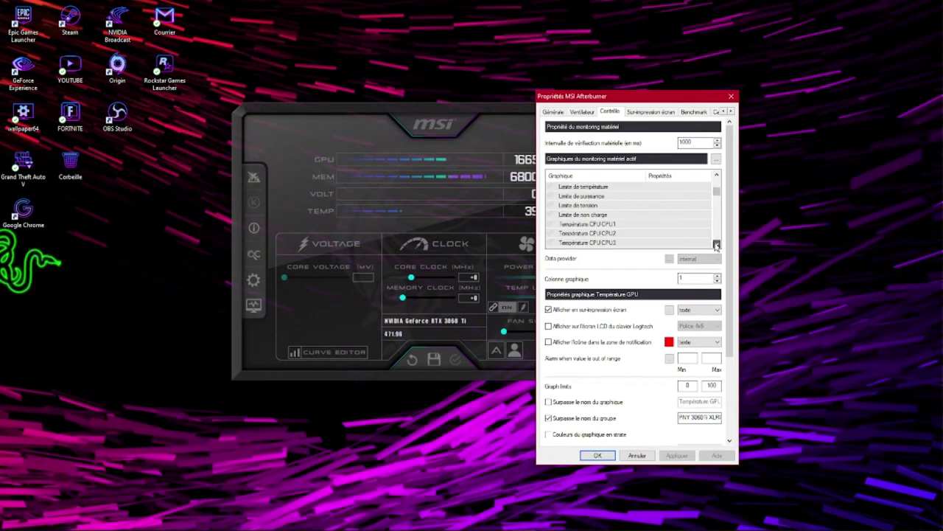
click(717, 245)
click(716, 245)
click(716, 245)
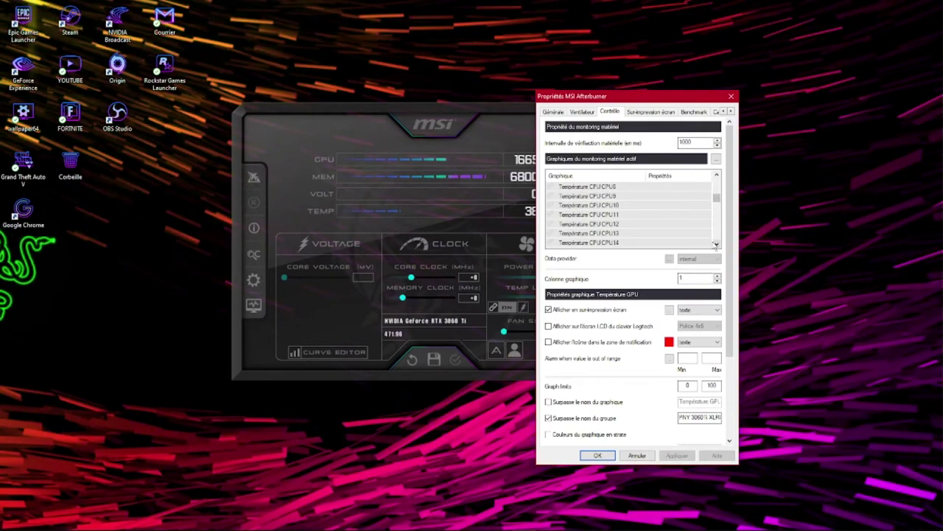
click(549, 242)
click(549, 242)
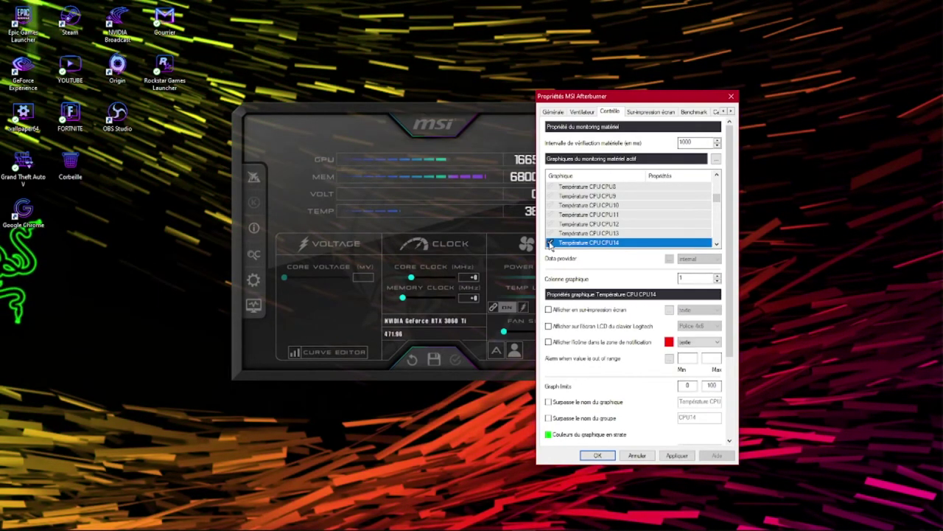
Examine which CPU temperature and CPU usage graphs are enabled in the monitoring list, down to the CPU5 clock entry
click(716, 245)
click(717, 245)
click(716, 246)
click(716, 246)
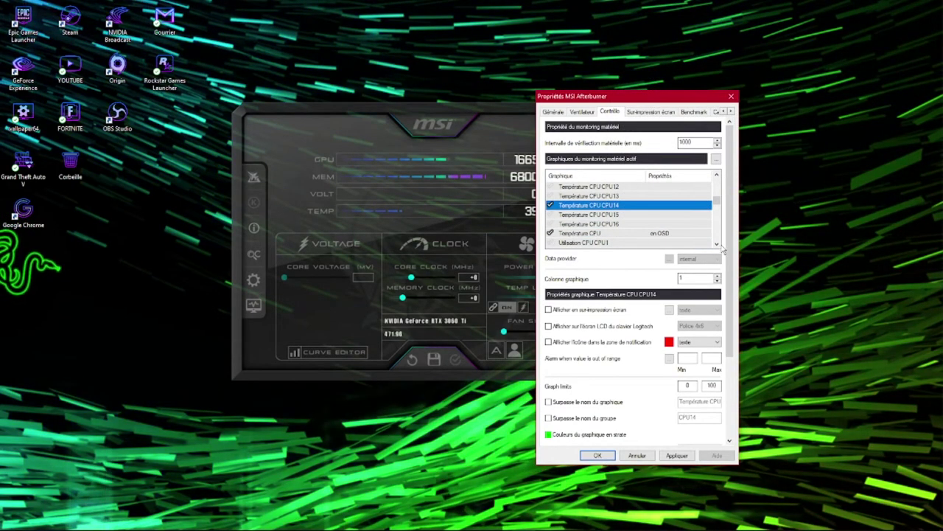
click(716, 244)
click(716, 244)
click(717, 244)
click(717, 244)
click(717, 244)
click(716, 244)
click(717, 244)
click(716, 244)
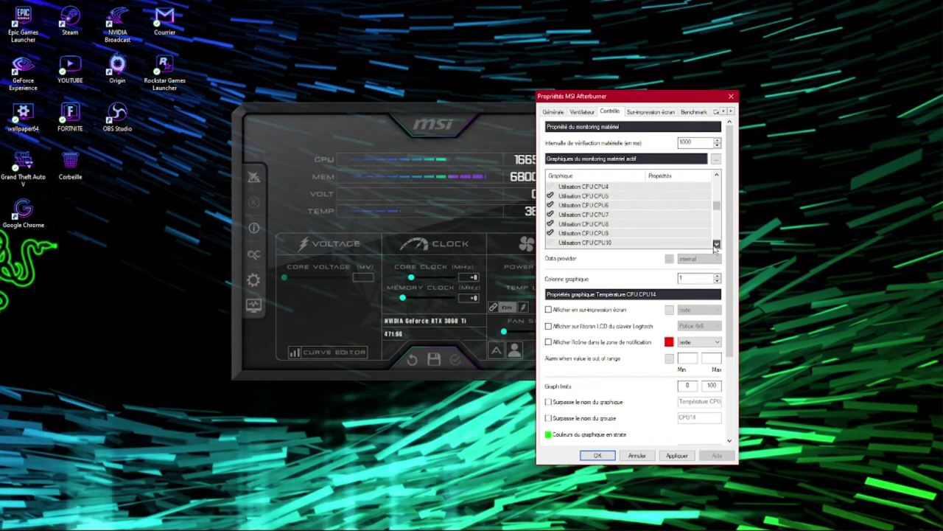
click(716, 244)
click(717, 244)
click(716, 244)
click(717, 244)
click(716, 244)
click(716, 244)
click(716, 244)
click(716, 244)
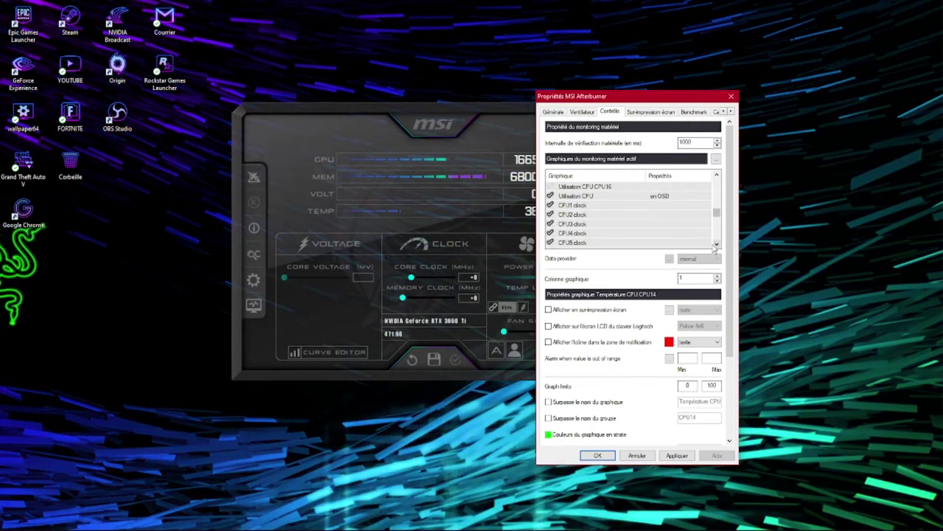
click(709, 243)
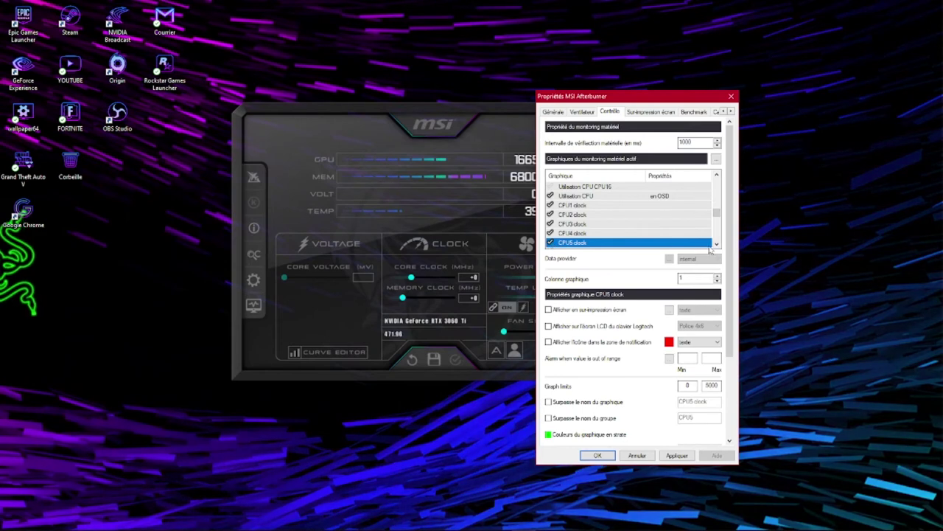
Review the rest of the monitoring list, from the CPU clocks through CPU power and RAM usage to the framerate graphs
click(716, 244)
click(716, 244)
click(717, 244)
click(716, 244)
click(716, 244)
click(716, 244)
click(716, 244)
click(716, 244)
click(717, 244)
click(717, 244)
click(717, 244)
click(717, 244)
click(716, 244)
click(717, 244)
click(716, 243)
click(716, 244)
click(716, 244)
click(716, 244)
click(717, 243)
click(716, 244)
click(716, 243)
click(716, 244)
click(716, 244)
click(716, 244)
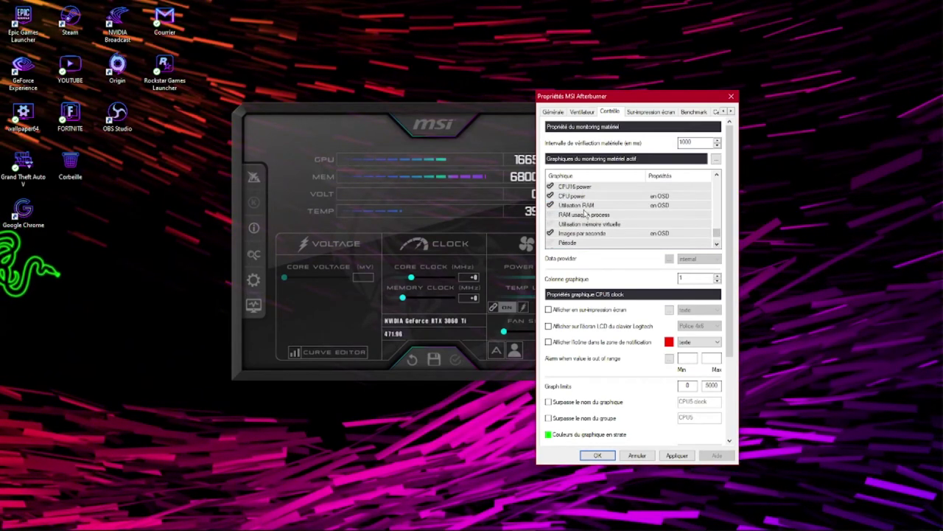
mouse_move(603, 215)
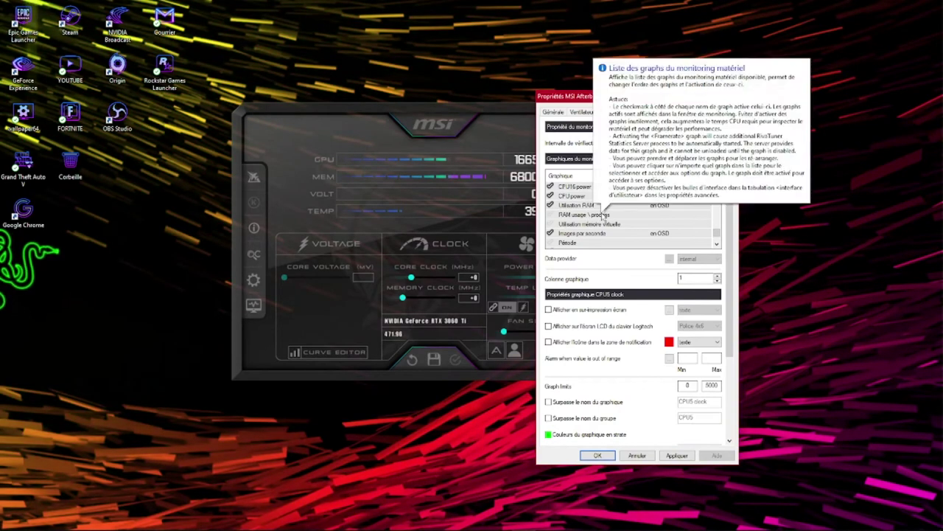
click(716, 244)
click(717, 244)
click(716, 243)
click(716, 244)
click(717, 244)
click(716, 244)
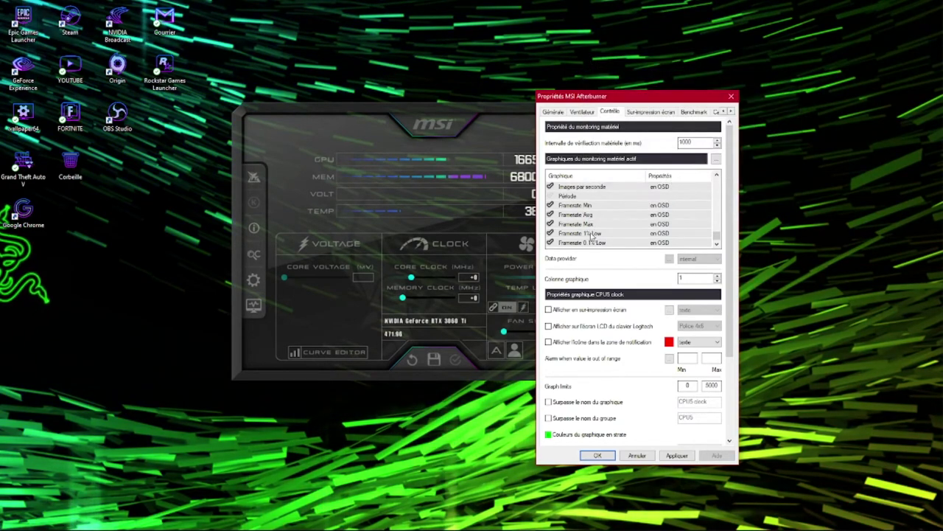
Enable the Utilisation Front Bus graph and turn on its on-screen display
drag(717, 240, 715, 184)
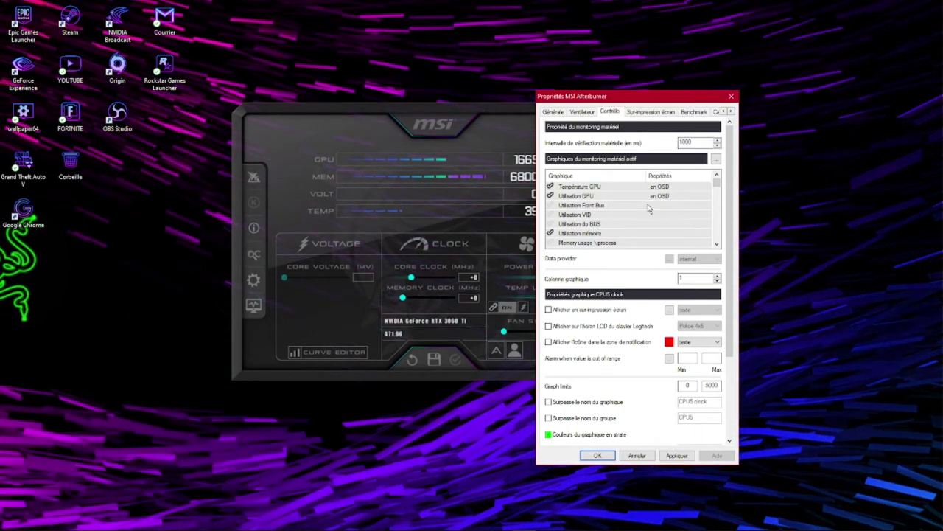
click(554, 206)
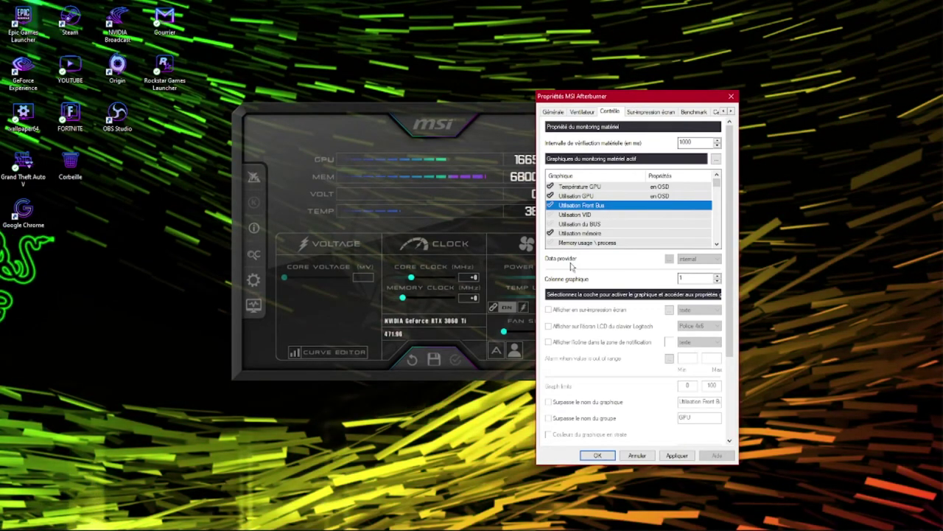
click(550, 206)
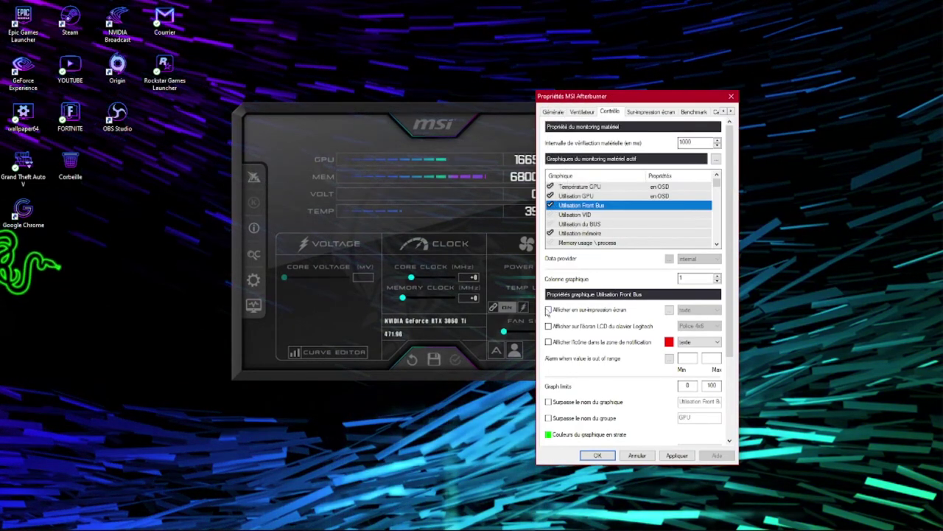
click(549, 310)
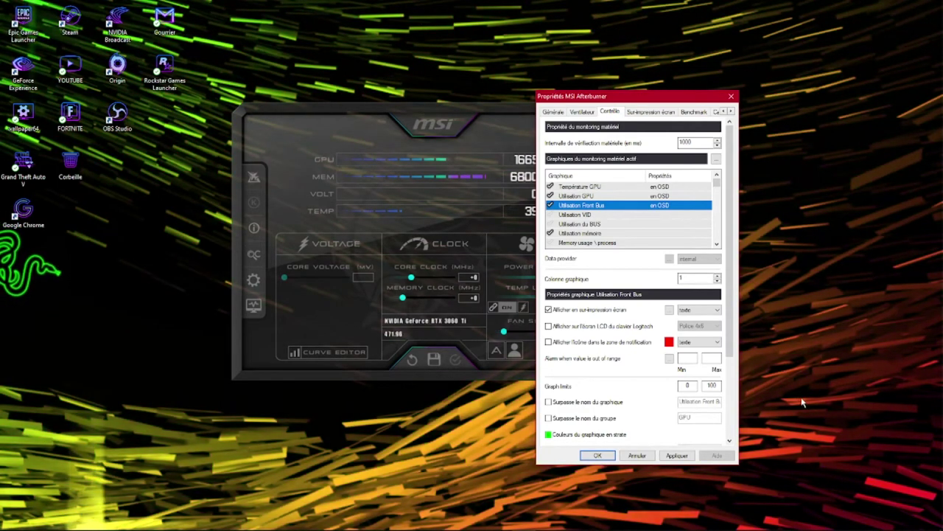
Enable the group name override for the Utilisation Front Bus graph, with its graph name override and on-screen display turned off
click(548, 402)
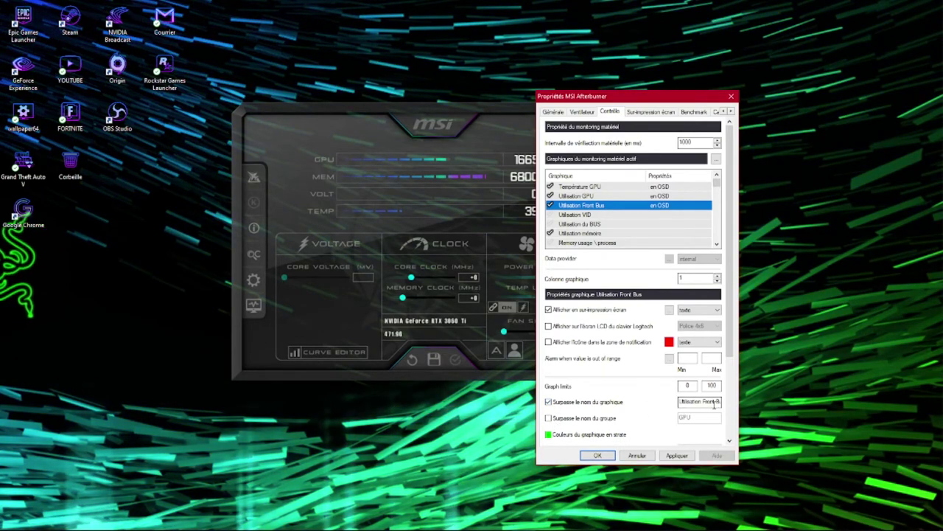
click(549, 418)
click(549, 402)
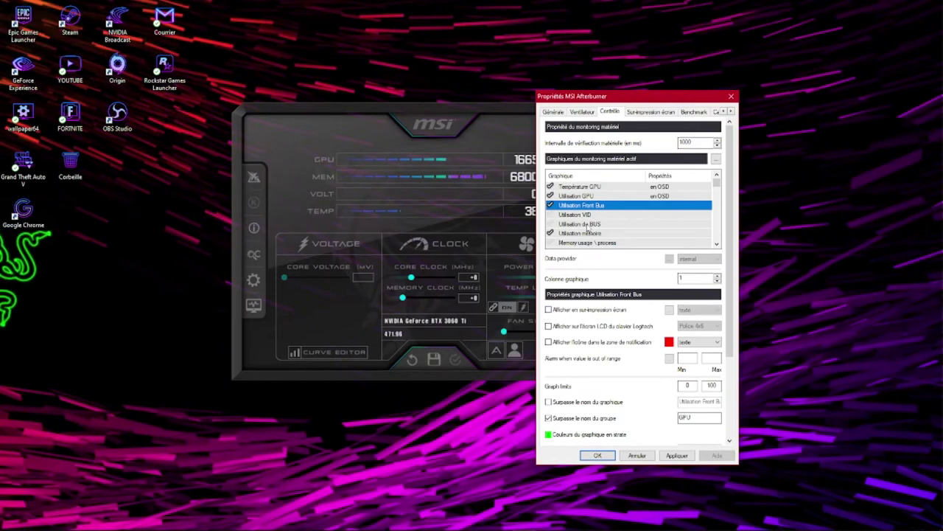
Review the on-screen display and group name settings of the GPU temperature, GPU usage, memory usage, power and CPU temperature graphs
click(589, 188)
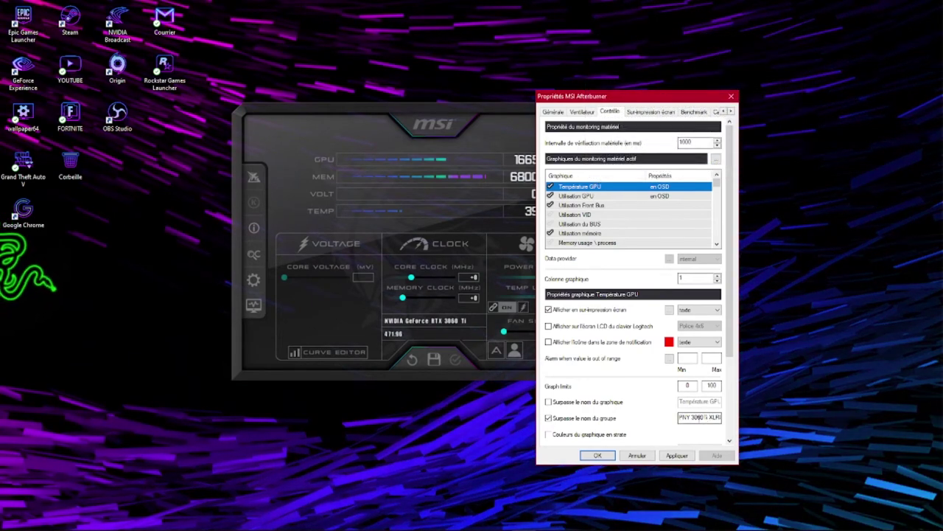
click(586, 197)
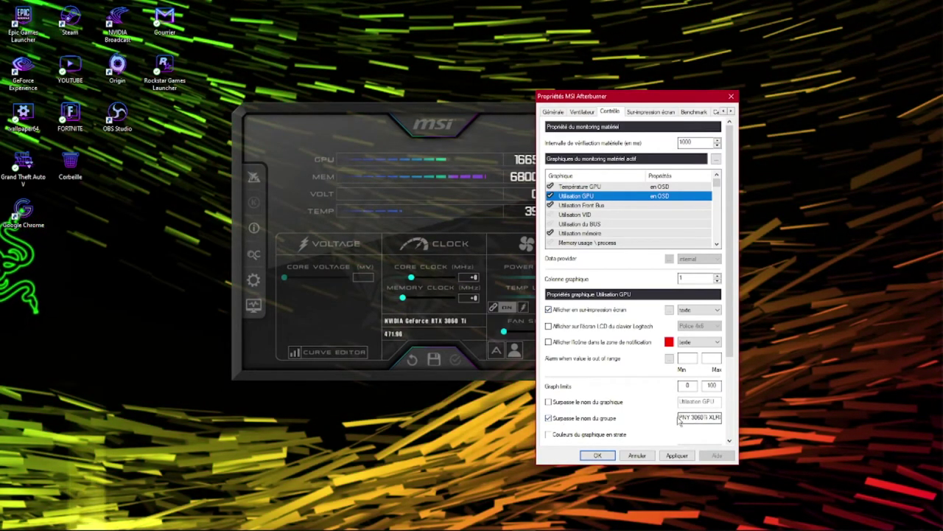
mouse_move(707, 417)
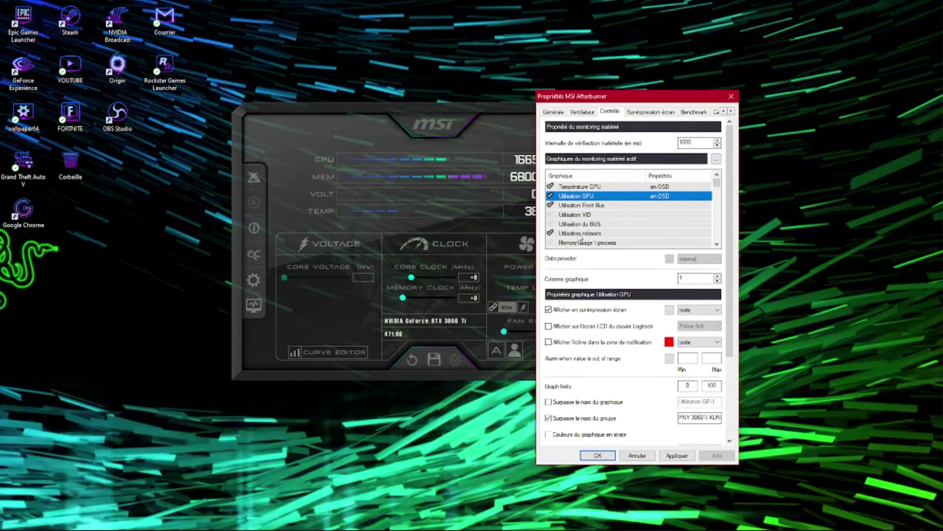
click(593, 233)
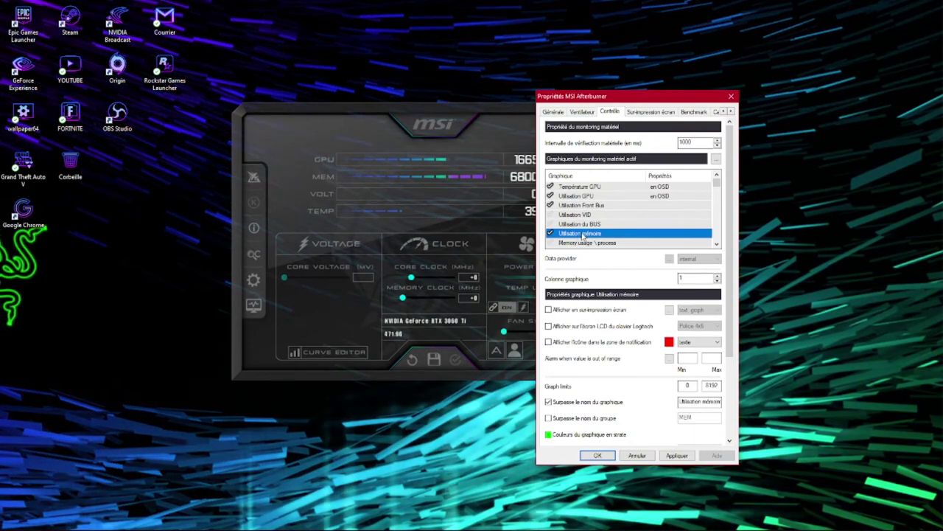
scroll(718, 245, down, 5)
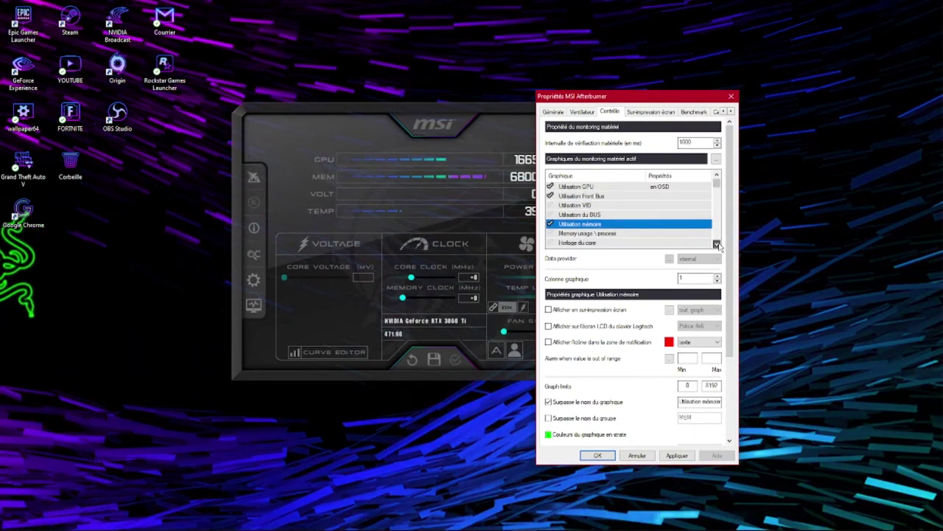
click(589, 197)
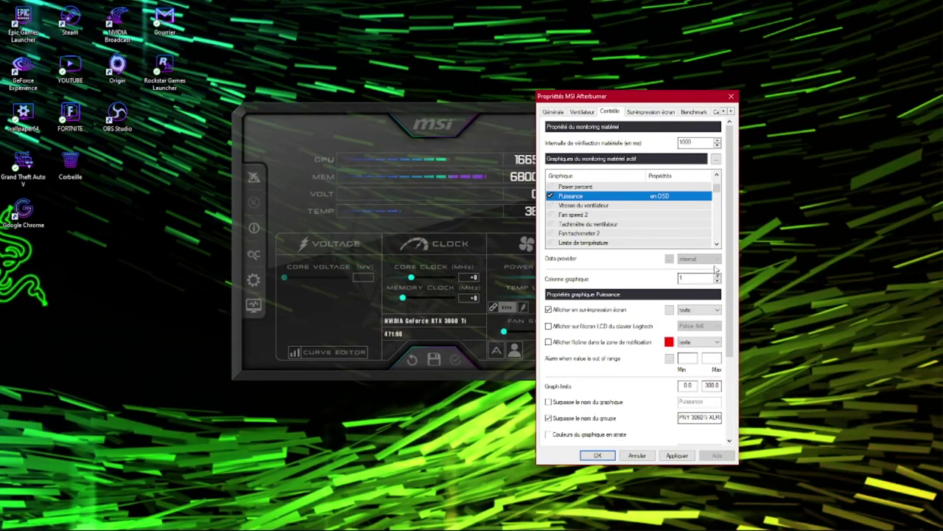
drag(717, 246, 717, 245)
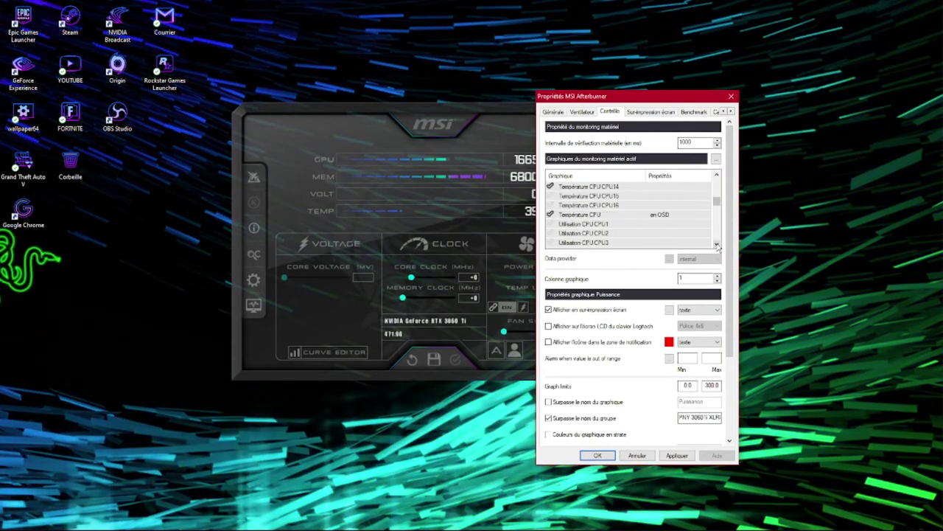
click(583, 215)
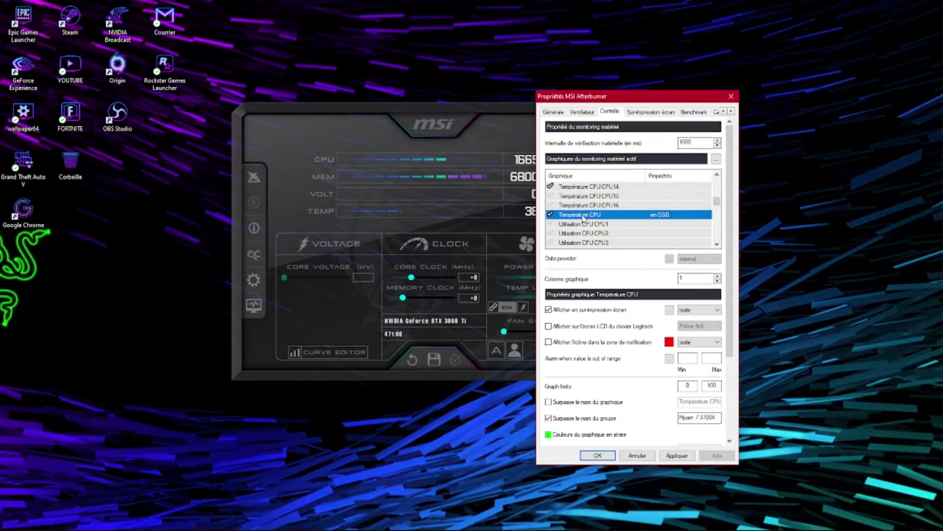
click(549, 311)
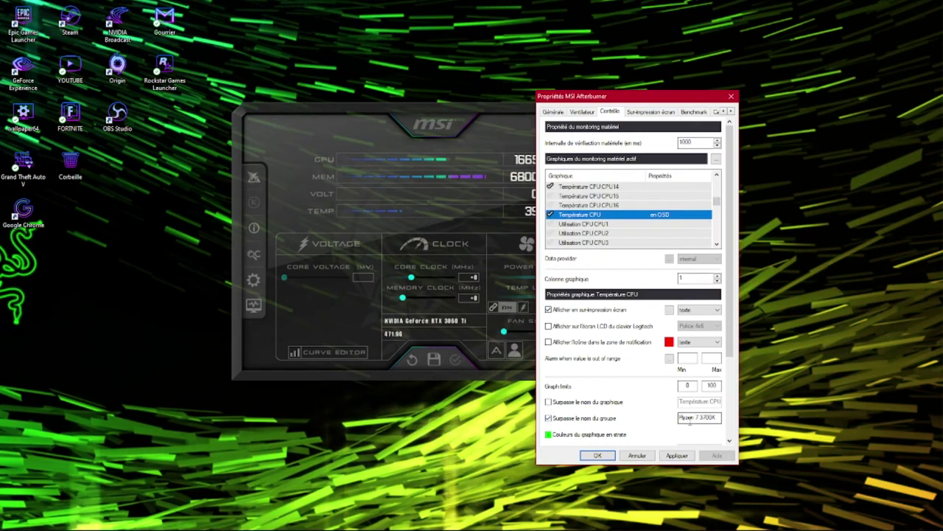
Check the group name override and on-screen display settings of the Température CPU and Utilisation CPU graphs
mouse_move(706, 418)
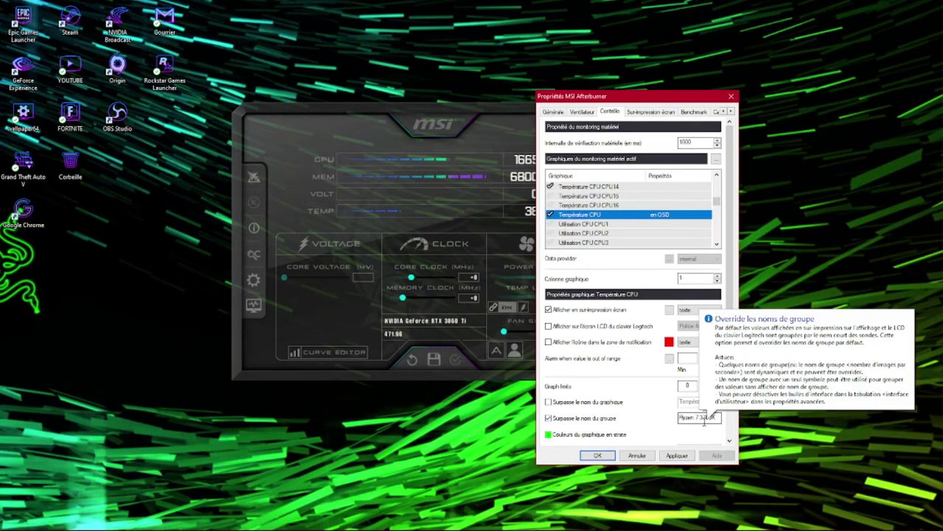
click(717, 244)
click(717, 244)
click(716, 244)
click(717, 244)
click(716, 244)
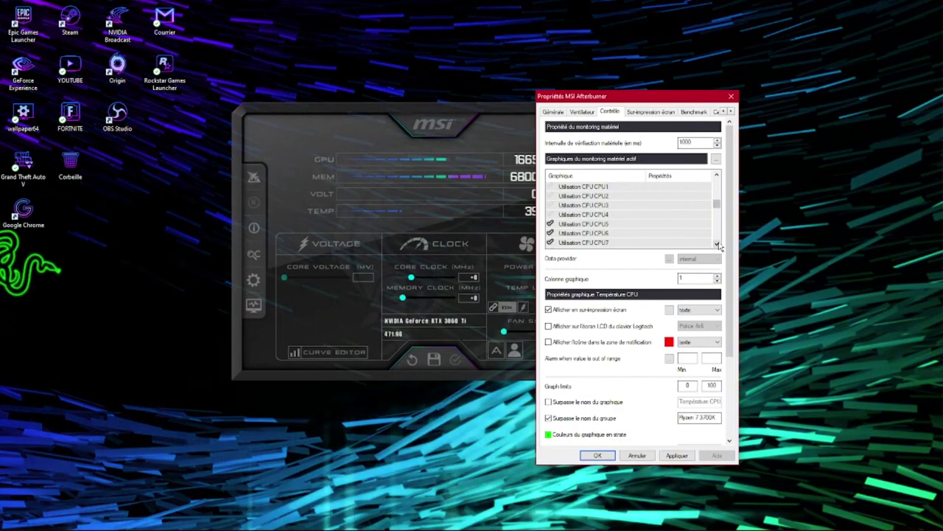
click(717, 244)
scroll(603, 195, down, 2)
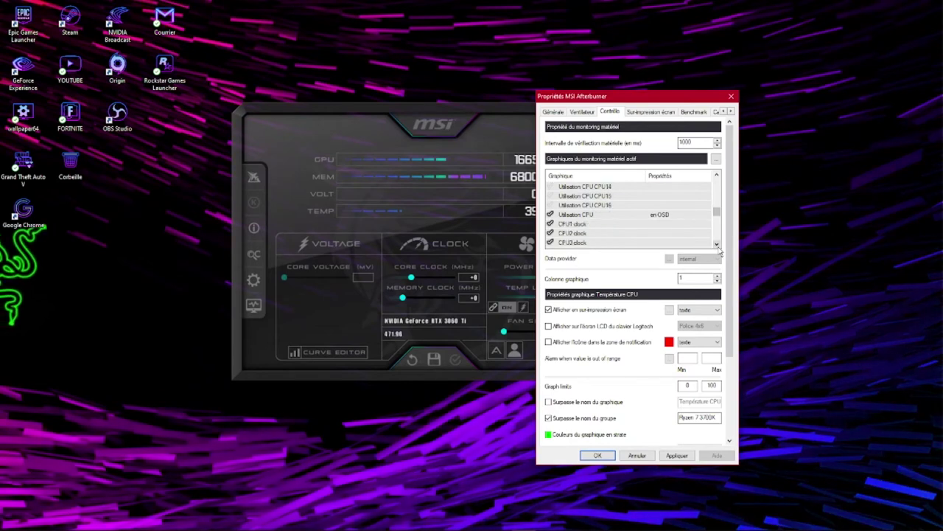
click(593, 216)
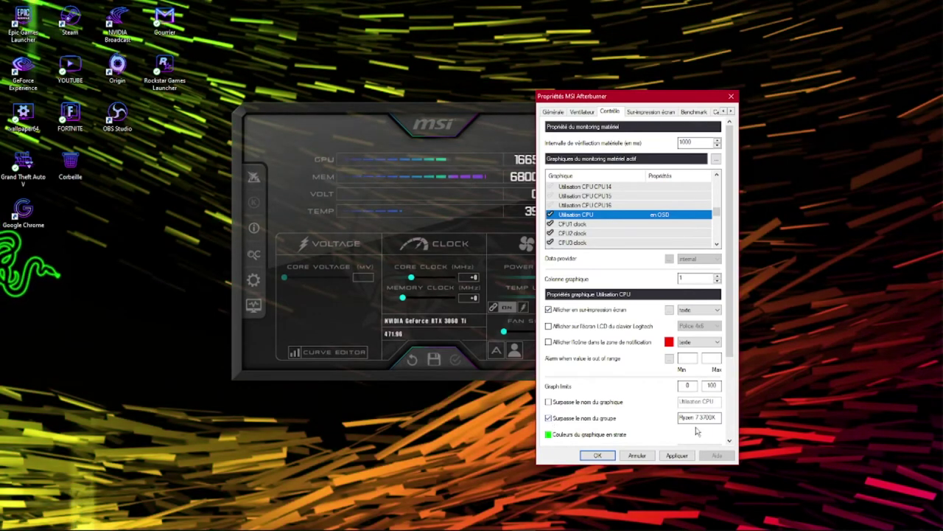
Check the group name override and on-screen display settings of the CPU power and Utilisation RAM graphs
scroll(717, 245, down, 2)
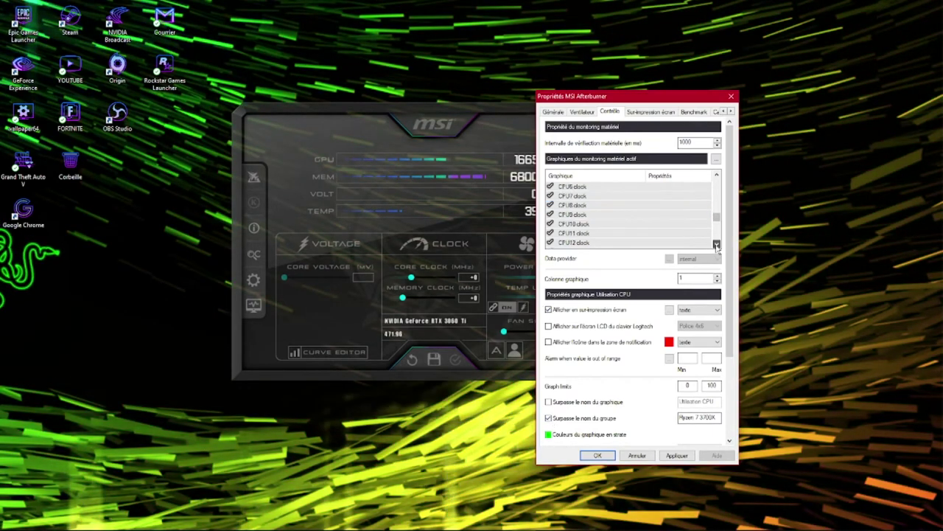
scroll(716, 245, down, 3)
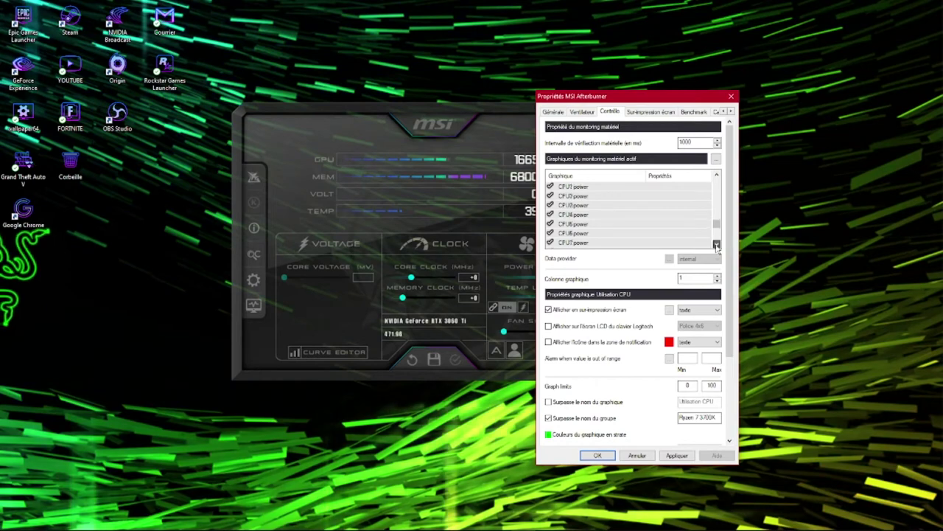
scroll(716, 245, down, 3)
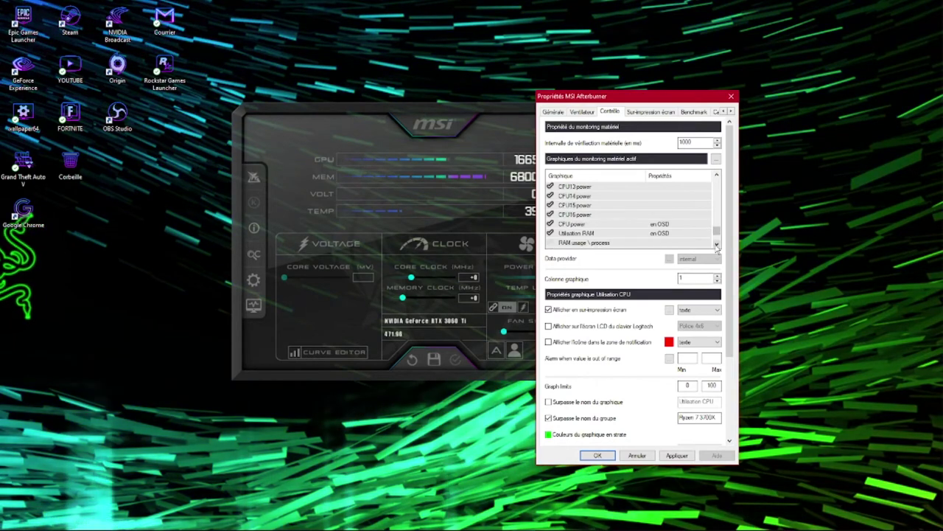
click(626, 224)
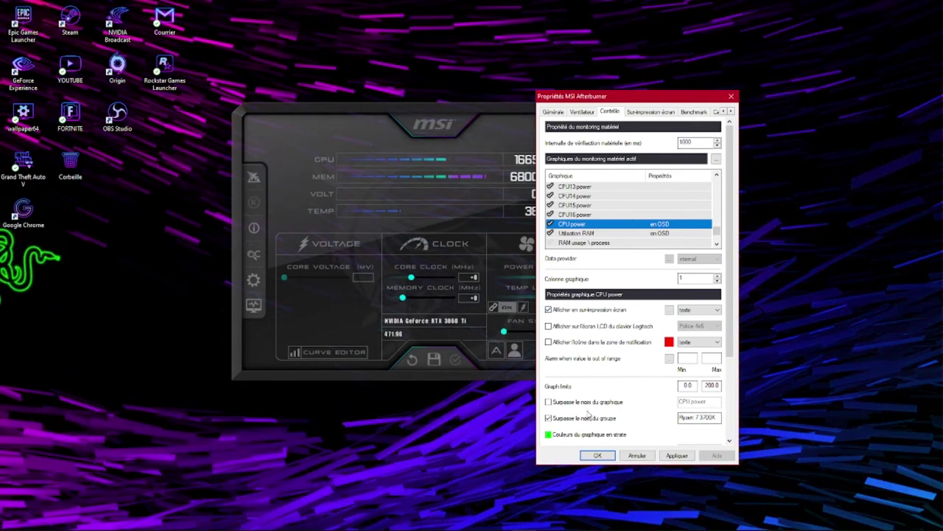
click(604, 234)
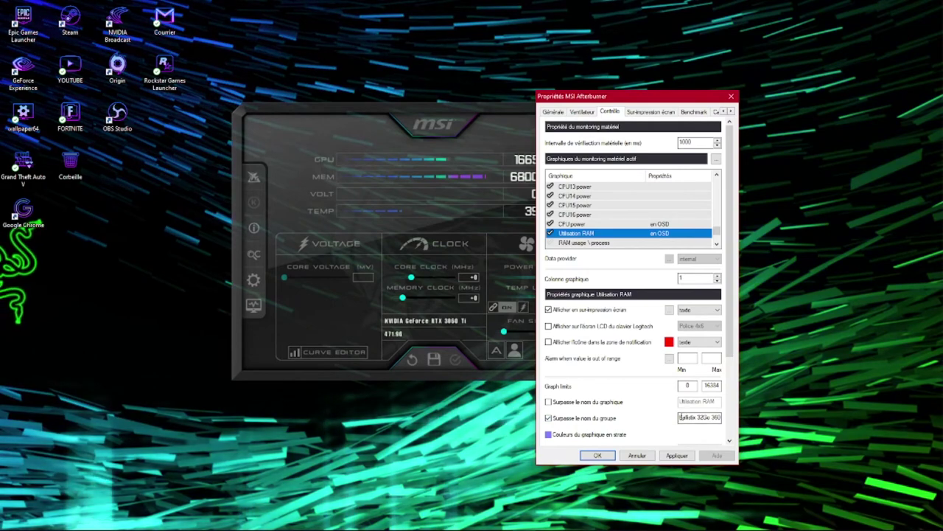
Review the group name and on-screen display settings of the Images par seconde, Framerate Min, Avg, Max, 1% Low and 0.1% Low graphs
click(717, 245)
click(717, 245)
click(716, 245)
click(716, 245)
click(716, 244)
click(716, 245)
click(594, 207)
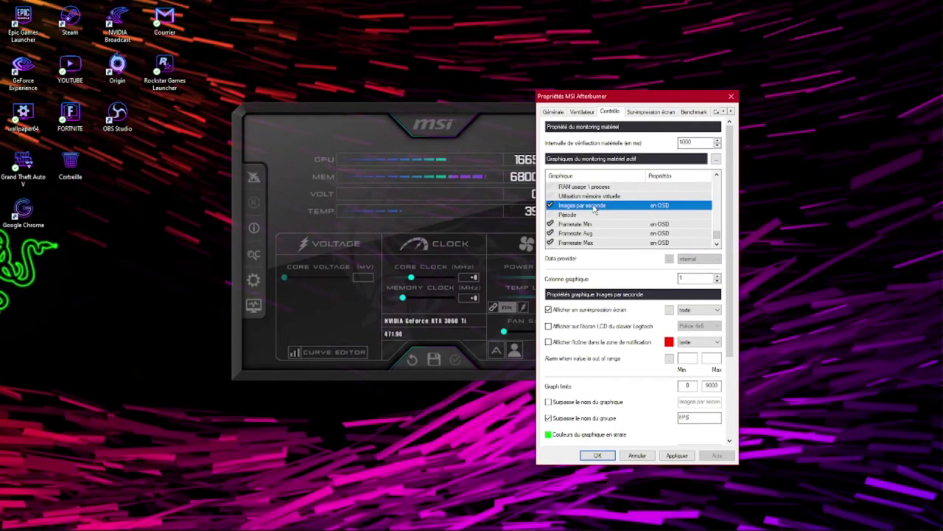
click(597, 224)
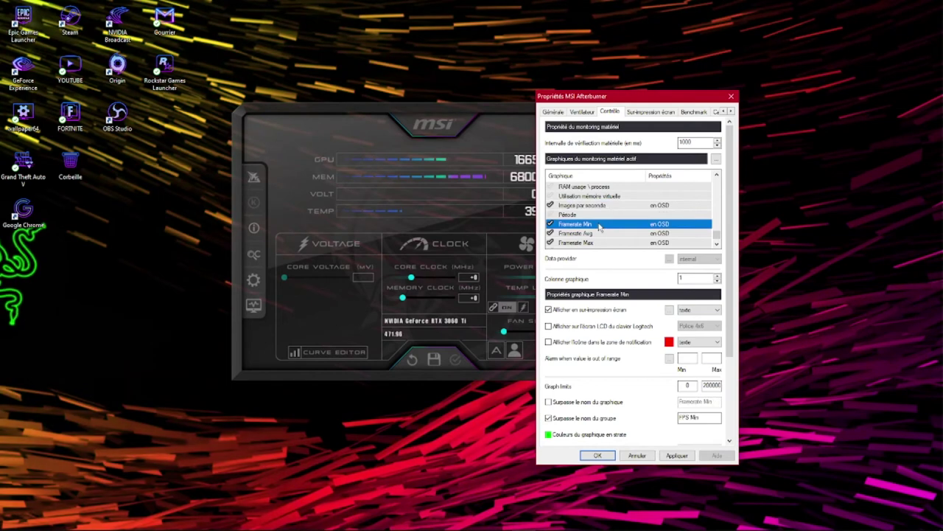
click(600, 207)
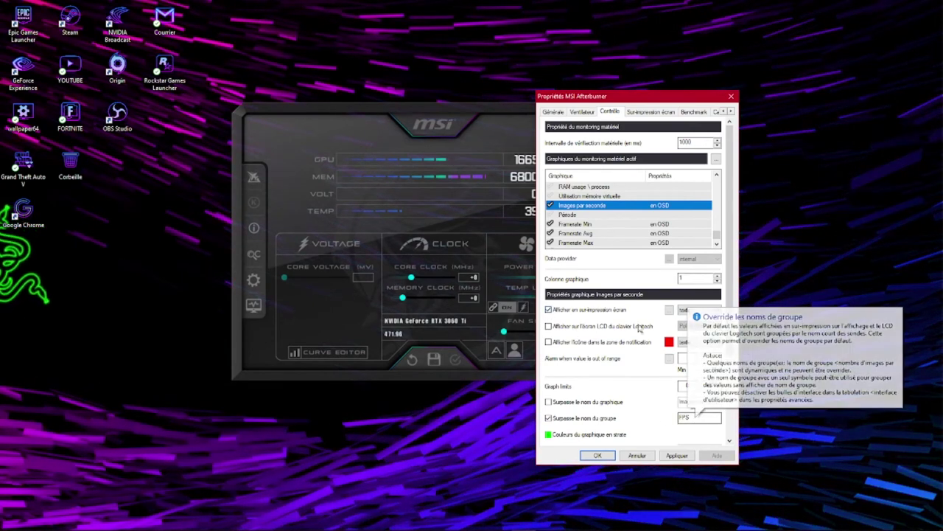
click(597, 224)
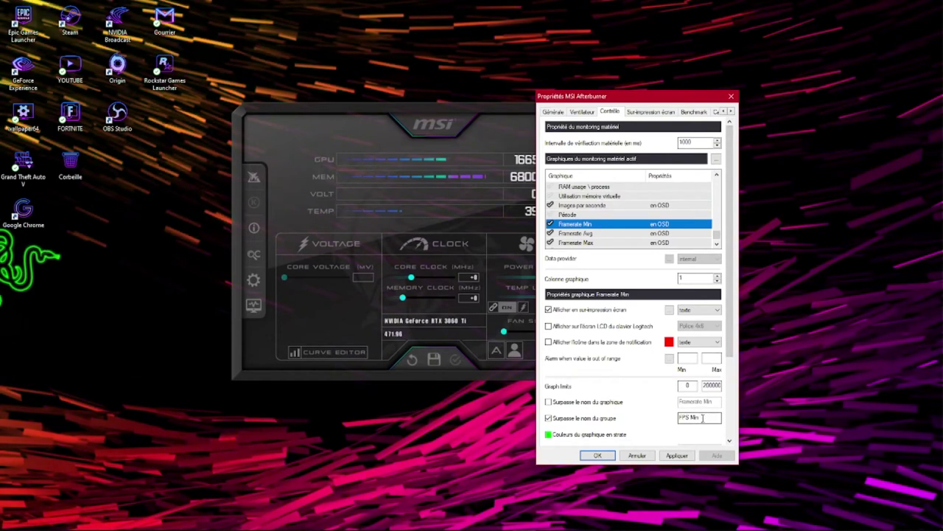
mouse_move(712, 427)
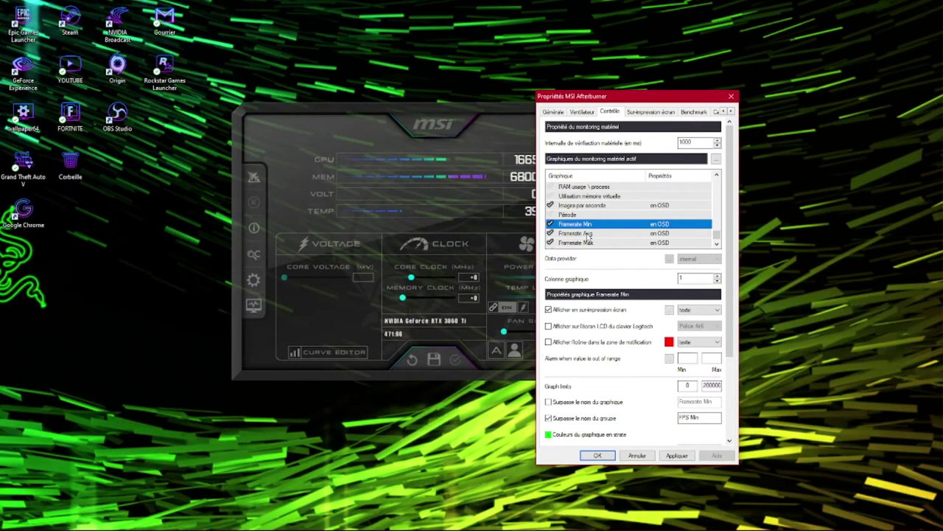
click(585, 233)
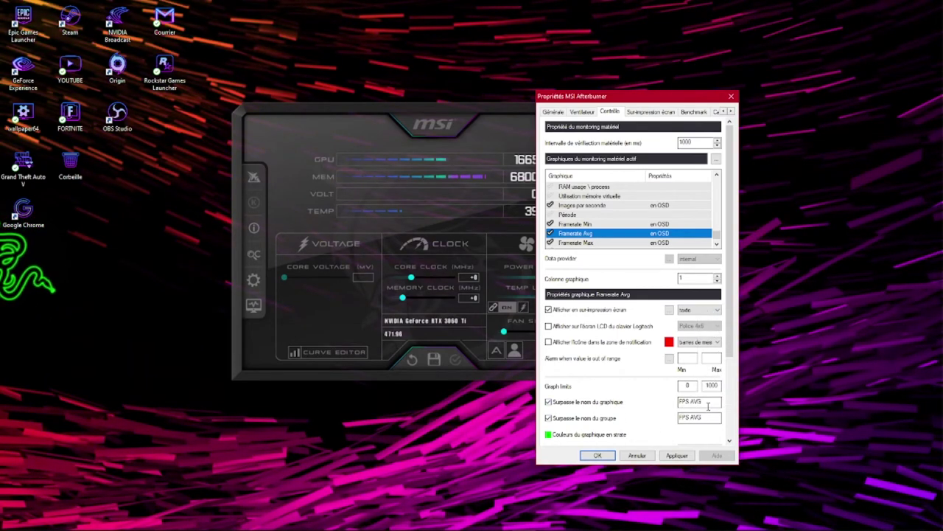
click(584, 243)
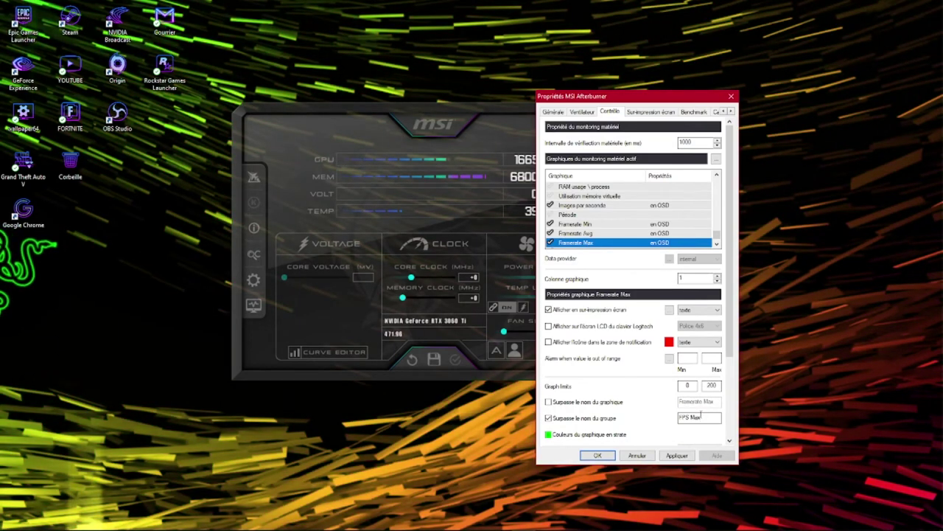
click(716, 244)
click(716, 244)
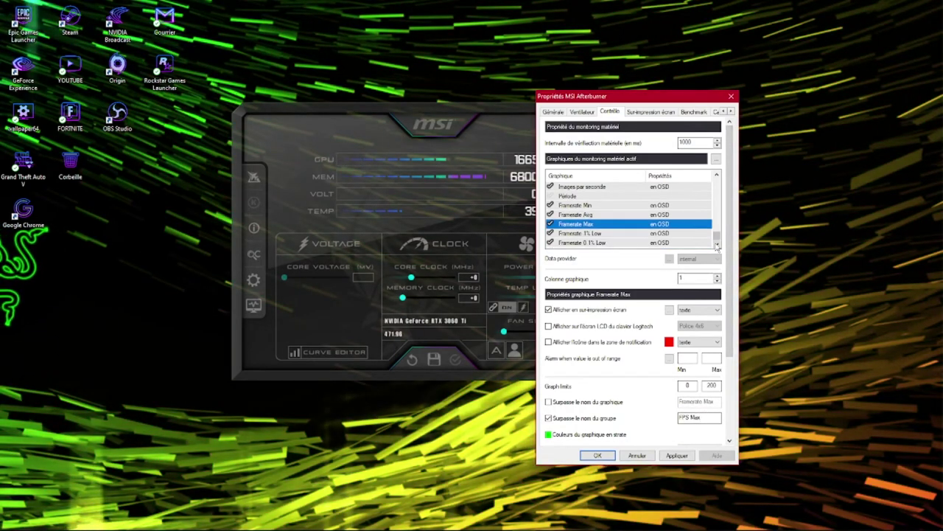
click(604, 234)
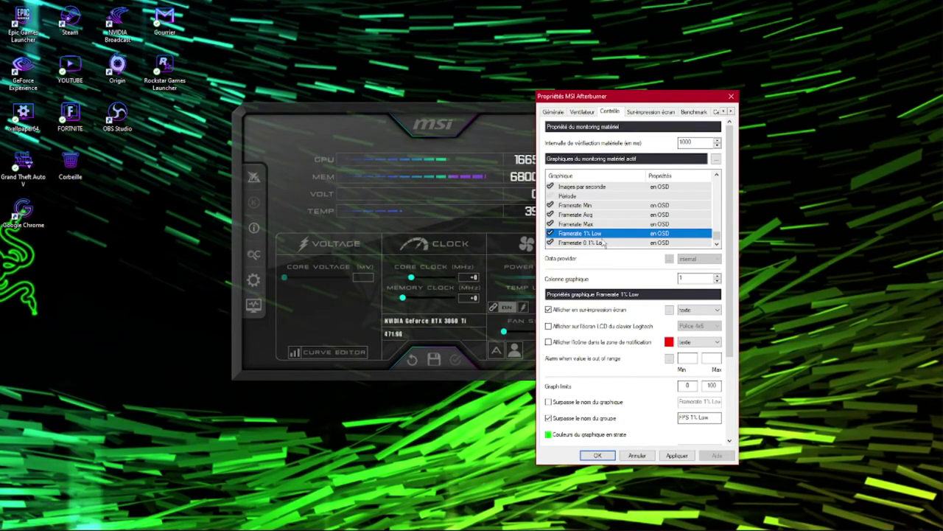
click(590, 243)
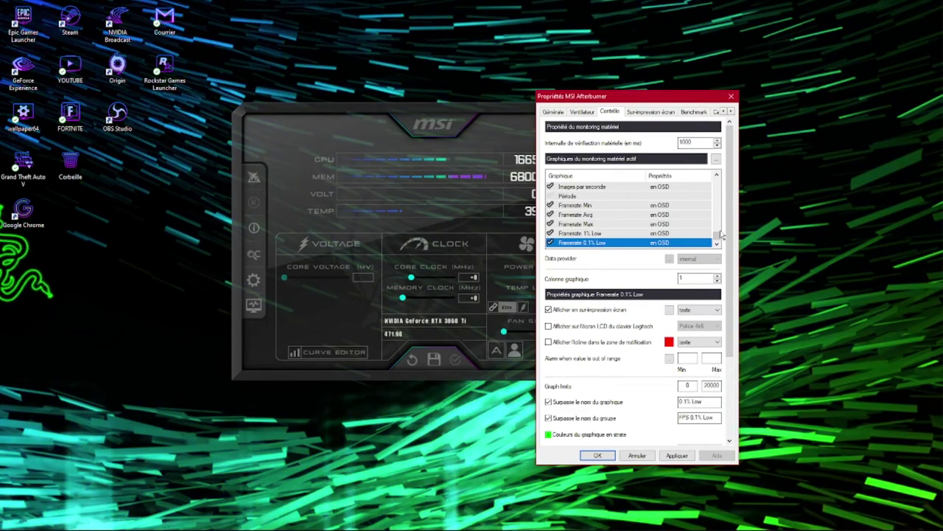
Recheck the framerate graphs one after another, from Images par seconde down to Framerate 0.1% Low
click(718, 176)
click(717, 176)
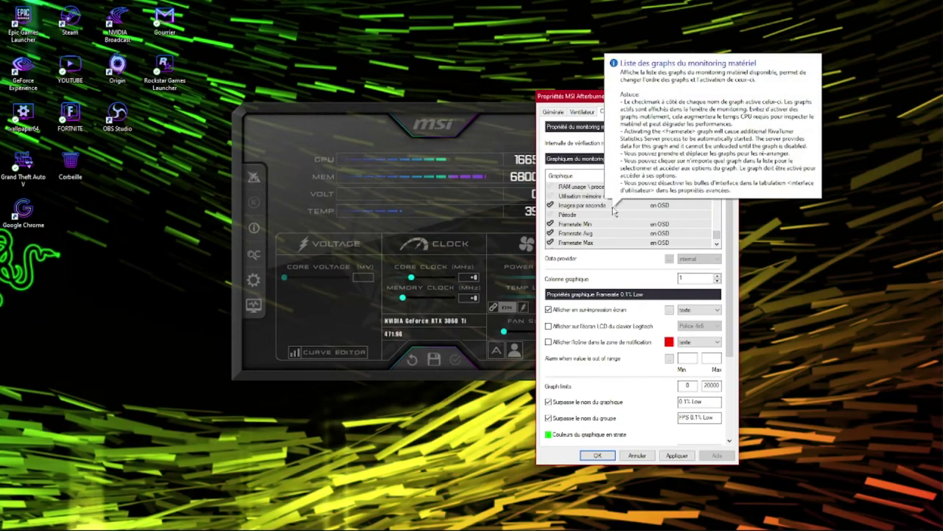
click(605, 207)
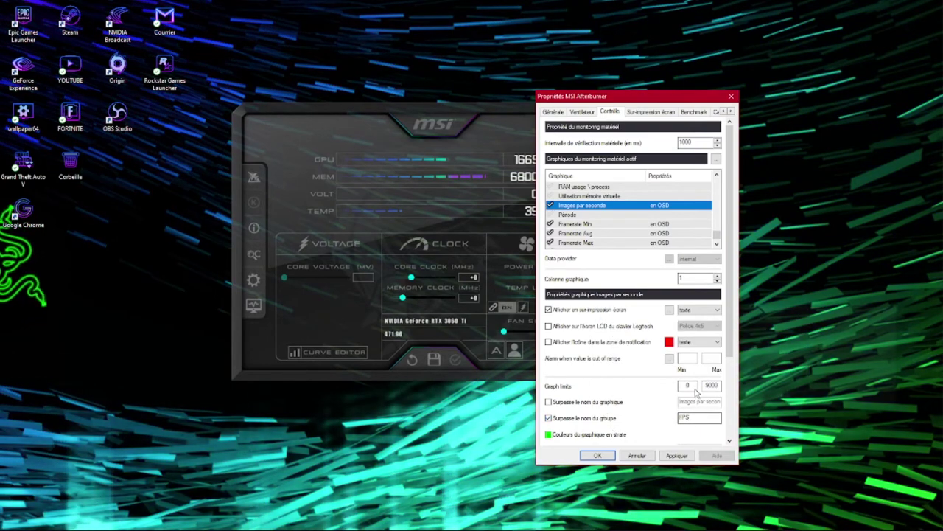
key(Down)
key(Down)
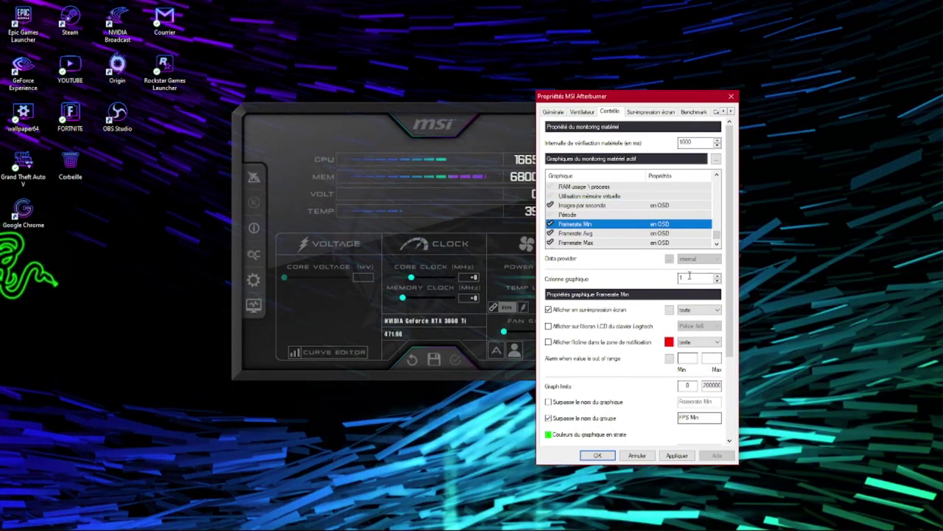
key(Down)
key(Down)
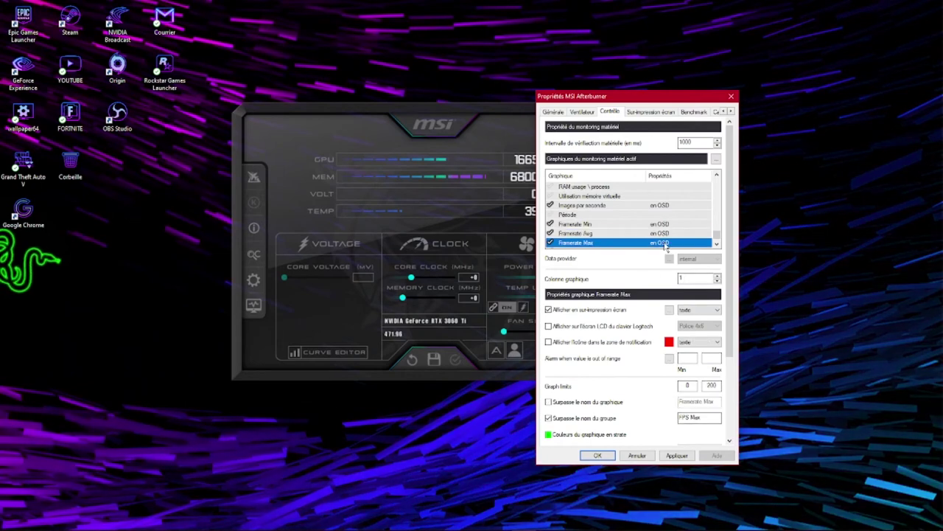
click(717, 244)
key(Down)
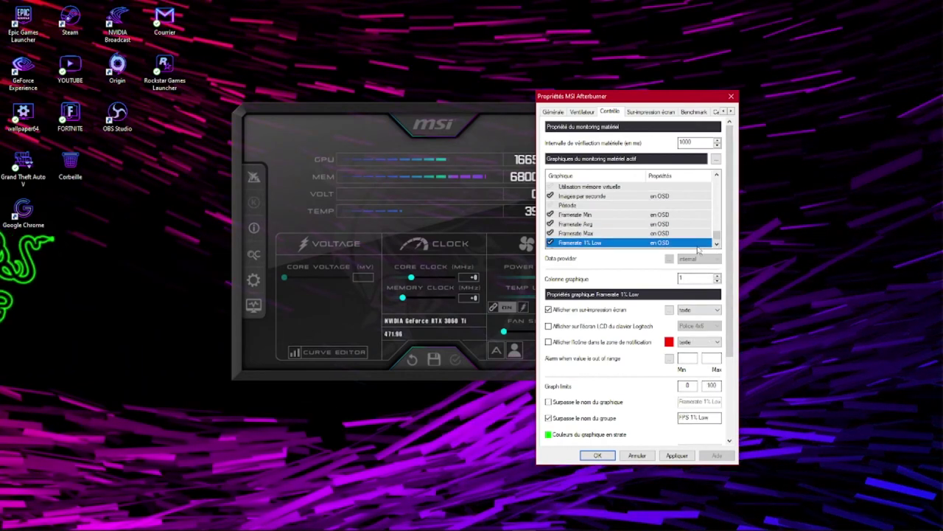
click(716, 244)
key(Down)
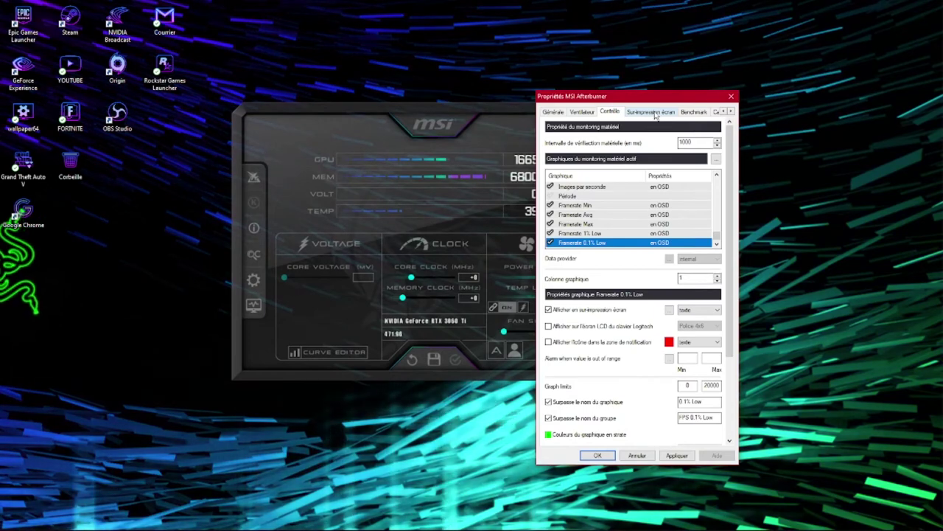
Review the global hotkeys for toggling, showing and hiding the on-screen display
mouse_move(729, 169)
mouse_down()
mouse_move(736, 250)
mouse_move(740, 179)
mouse_up()
click(658, 112)
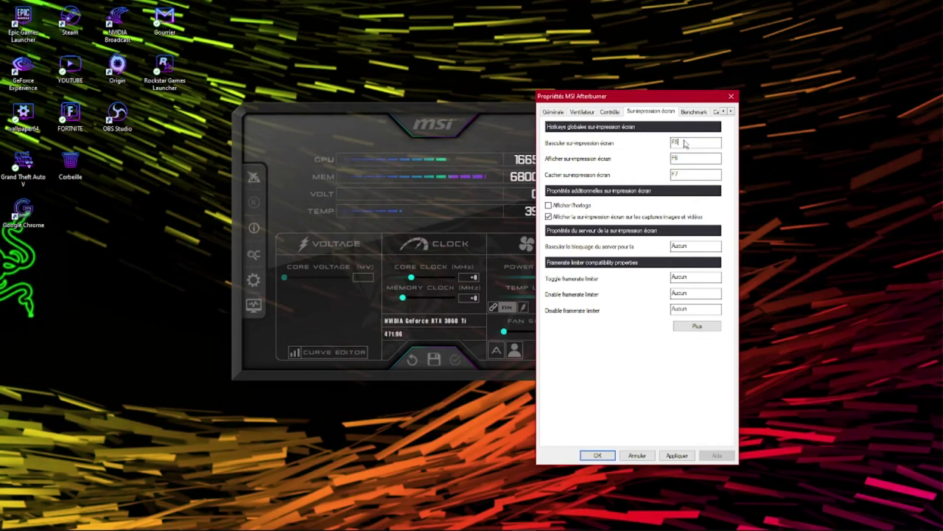
mouse_move(681, 144)
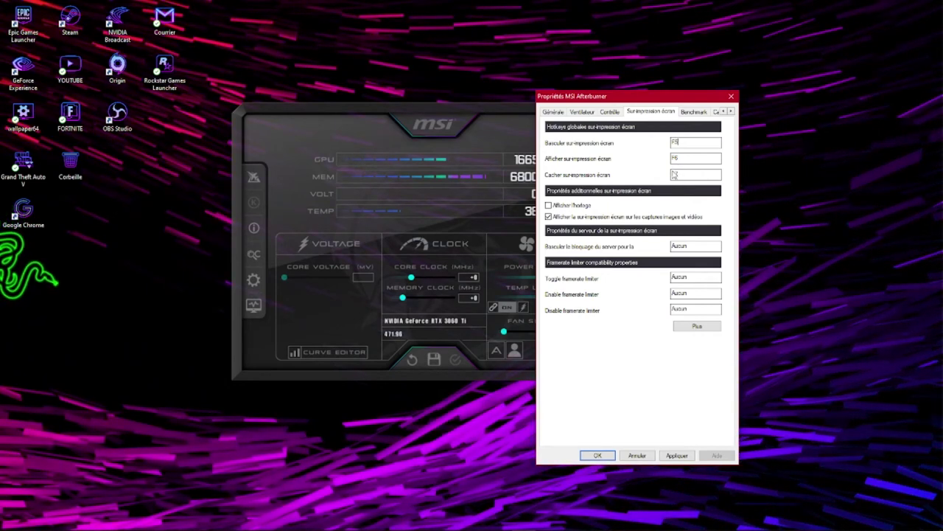
mouse_move(683, 178)
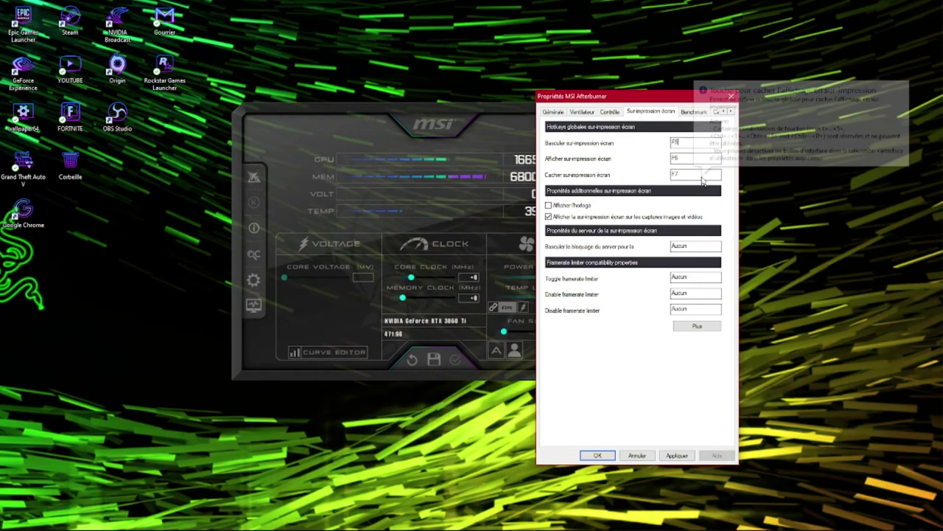
mouse_move(688, 157)
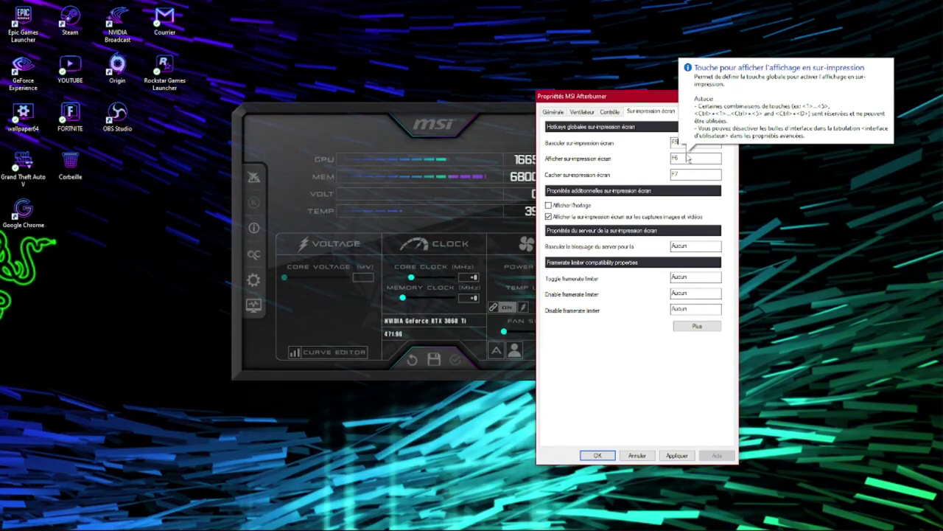
Review the benchmark recording hotkeys alongside the framerate graphs, and open the screen capture settings
click(693, 111)
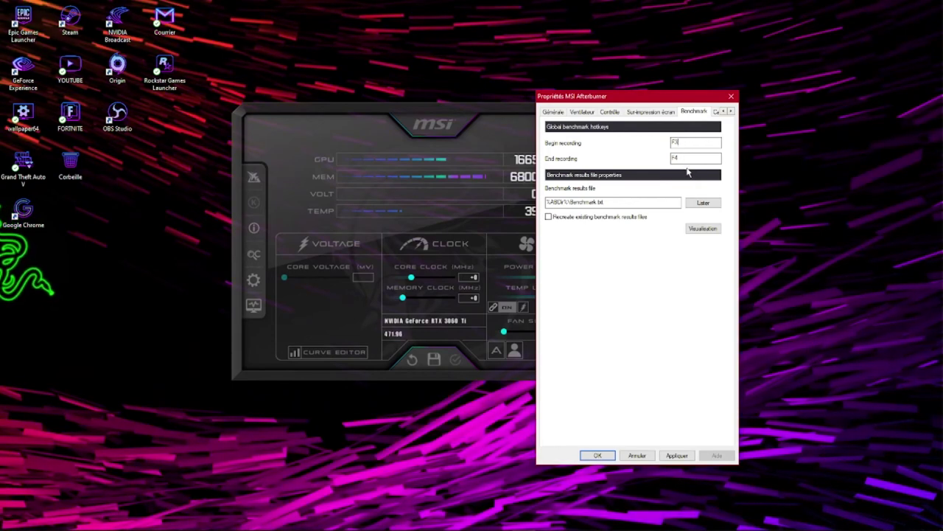
click(696, 142)
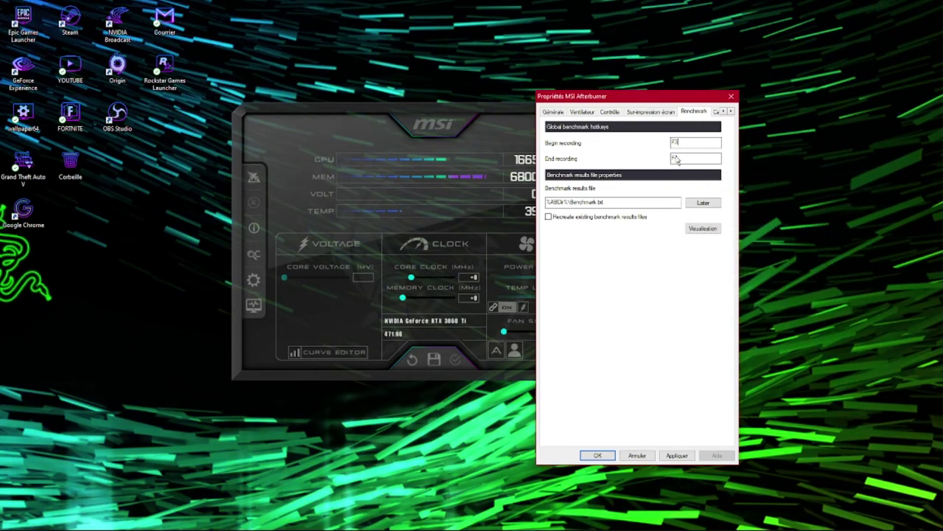
click(610, 111)
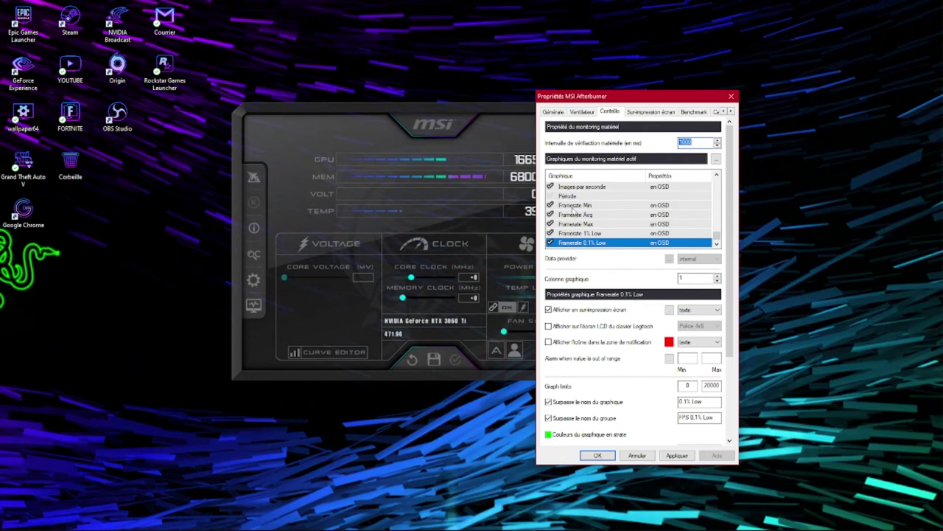
drag(716, 234, 718, 243)
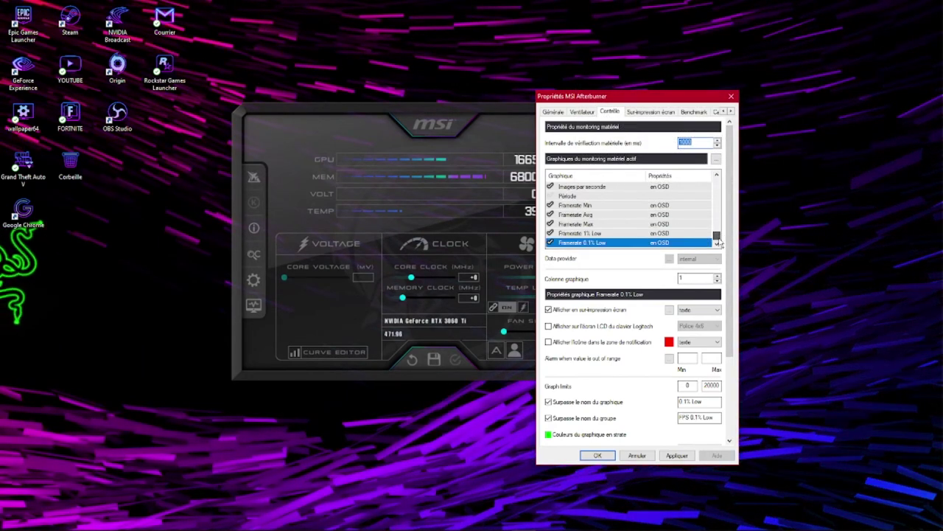
click(694, 113)
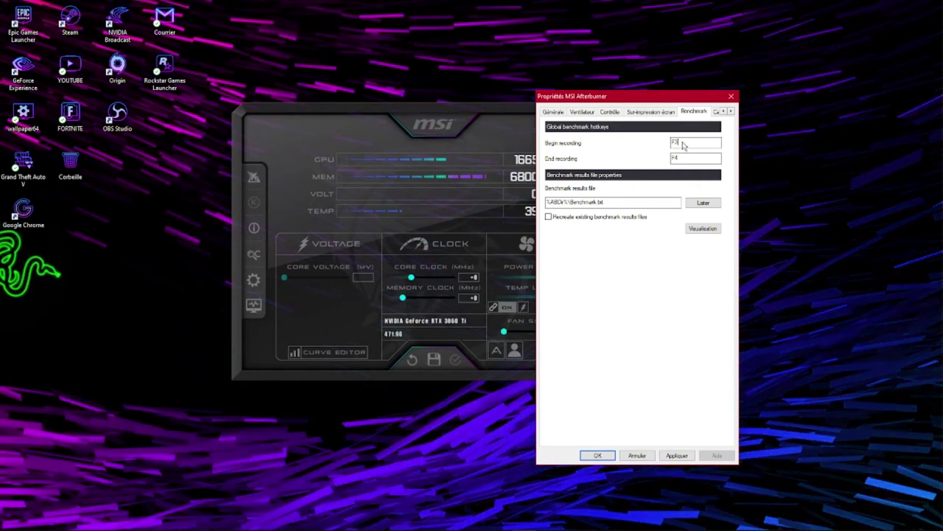
click(715, 112)
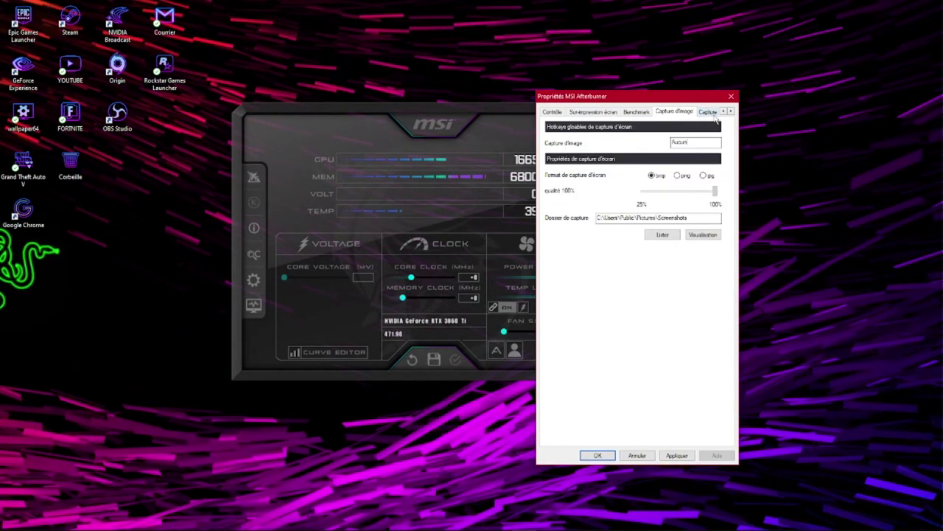
Review the video capture, profile and user interface settings, and accept the MSI Afterburner properties
click(707, 112)
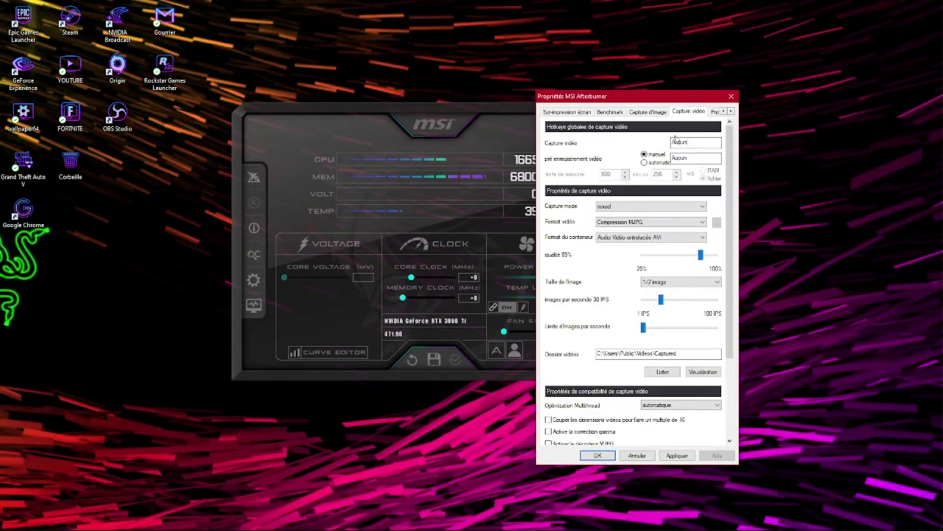
click(716, 112)
click(689, 112)
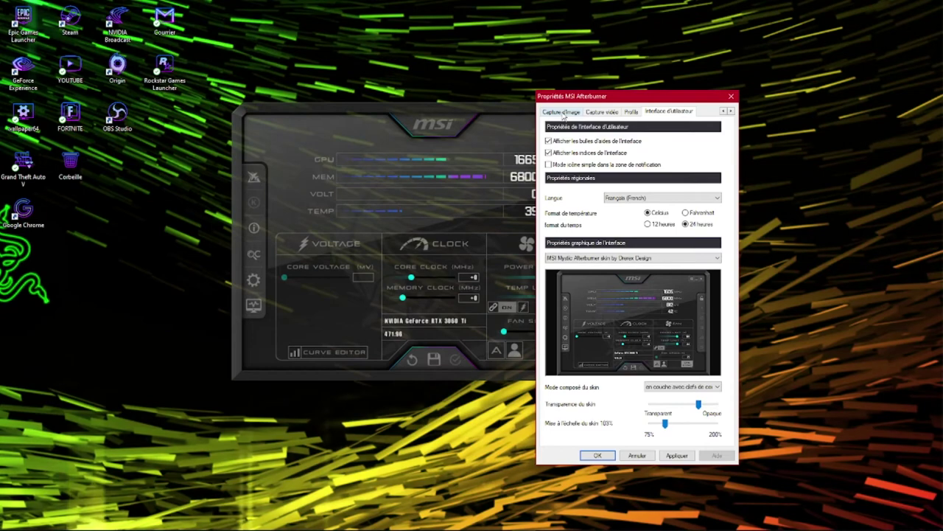
click(598, 455)
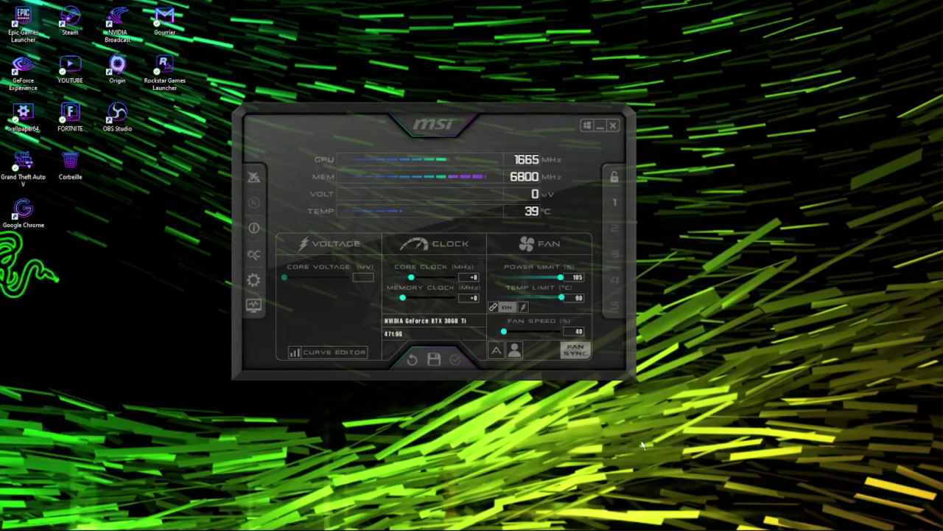
Reopen the MSI Afterburner properties, recheck the framerate graphs in the monitoring list, and accept the dialog
click(253, 280)
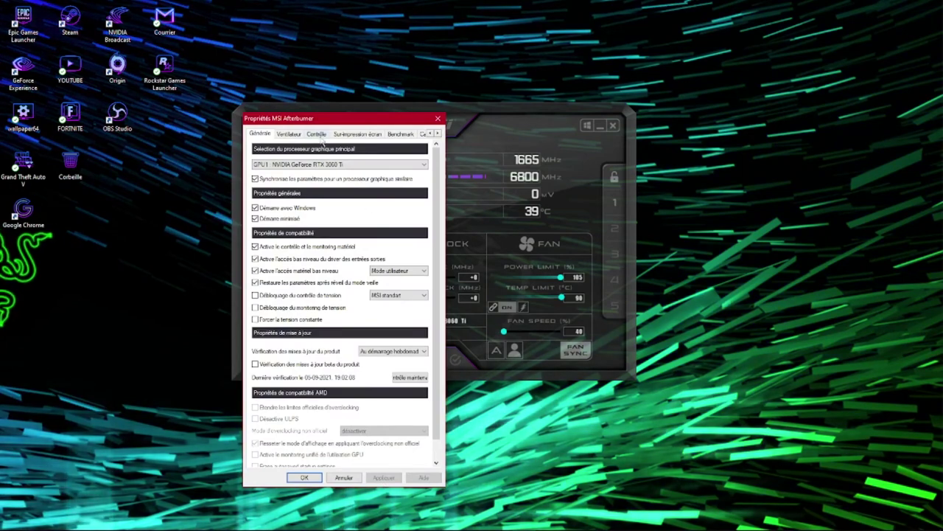
click(343, 133)
click(316, 134)
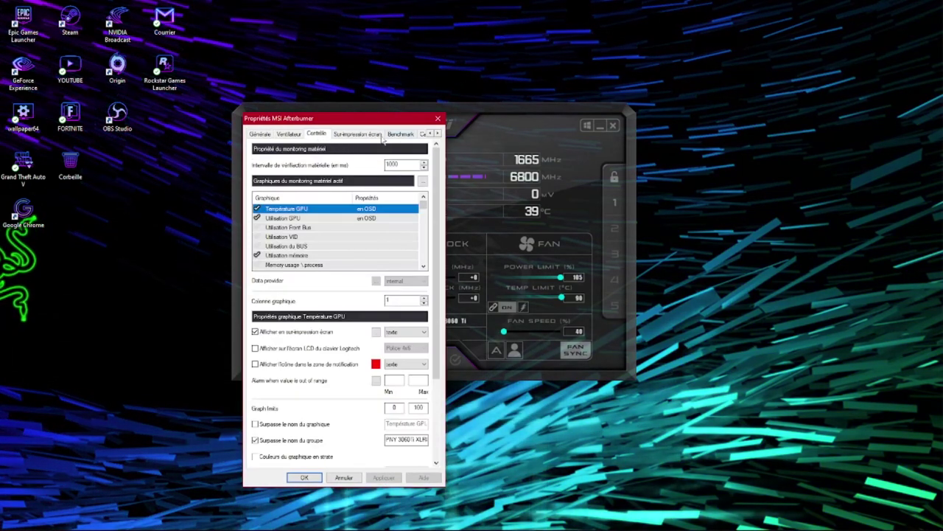
drag(423, 204, 432, 265)
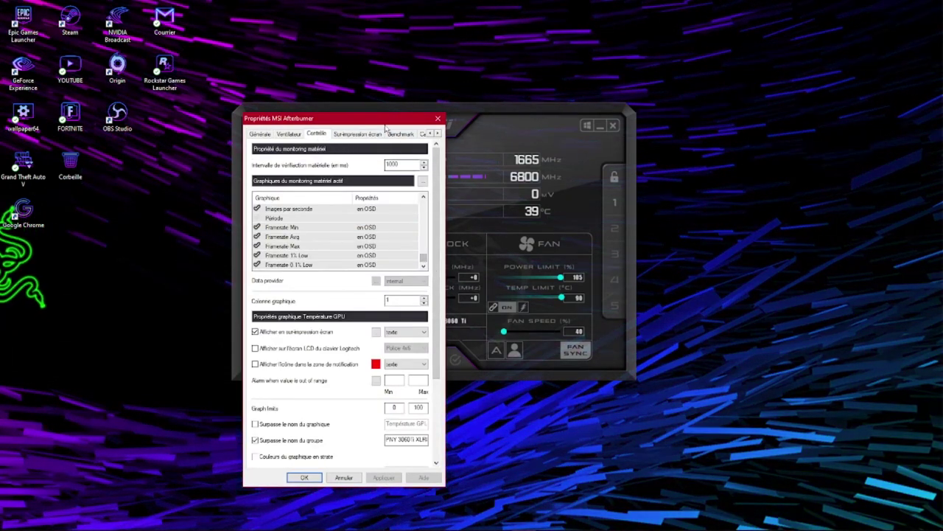
drag(397, 118, 595, 90)
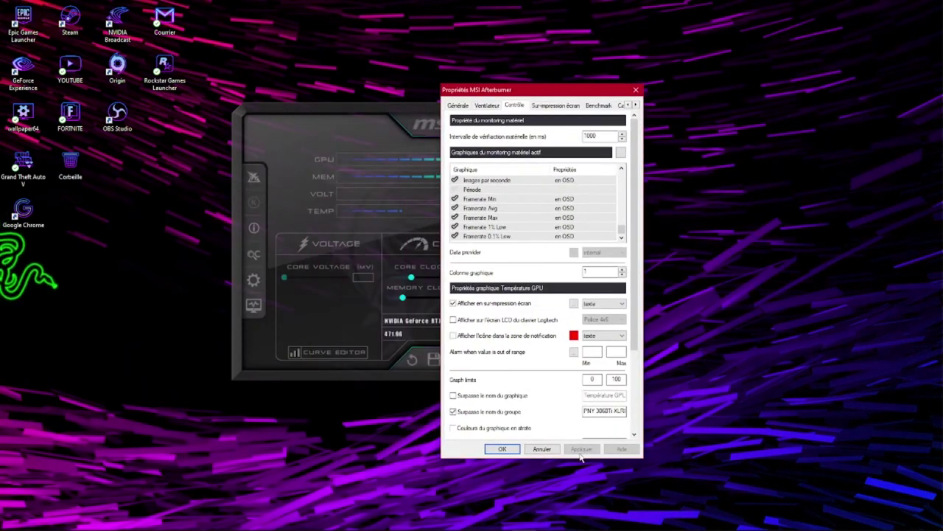
click(518, 181)
click(502, 449)
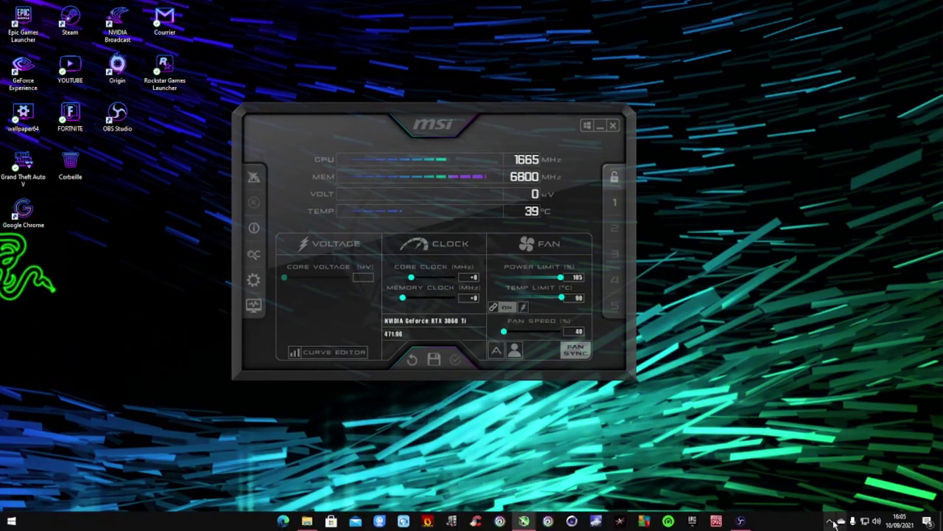
Open the running RivaTuner Statistics Server and arrange its window beside the MSI Afterburner window
click(831, 522)
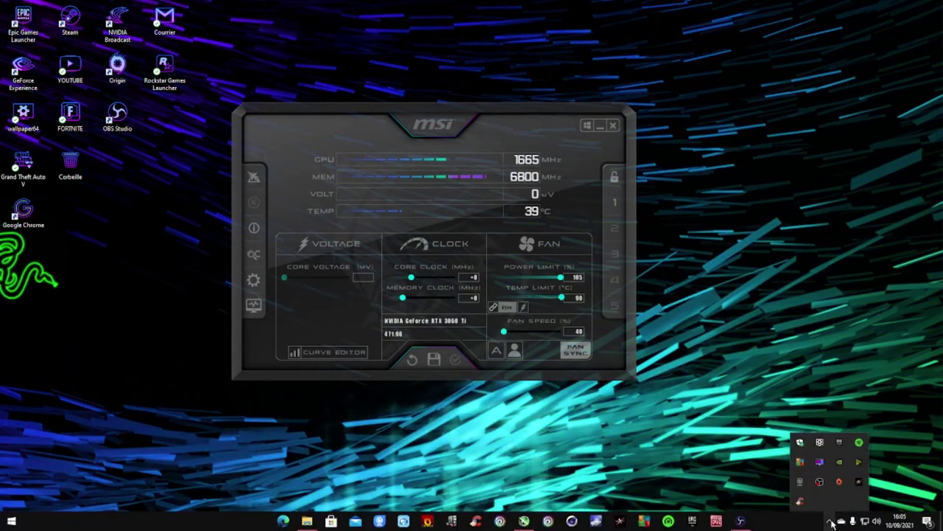
click(821, 465)
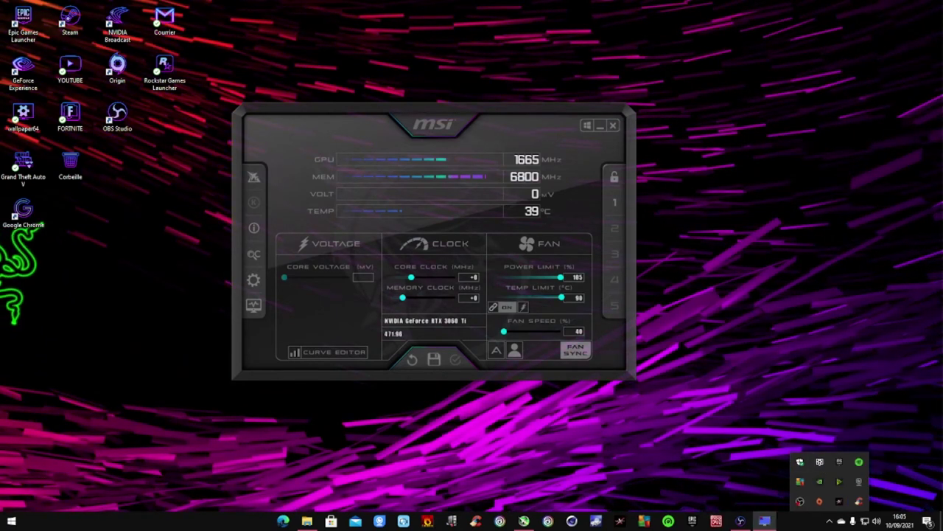
drag(313, 118, 598, 109)
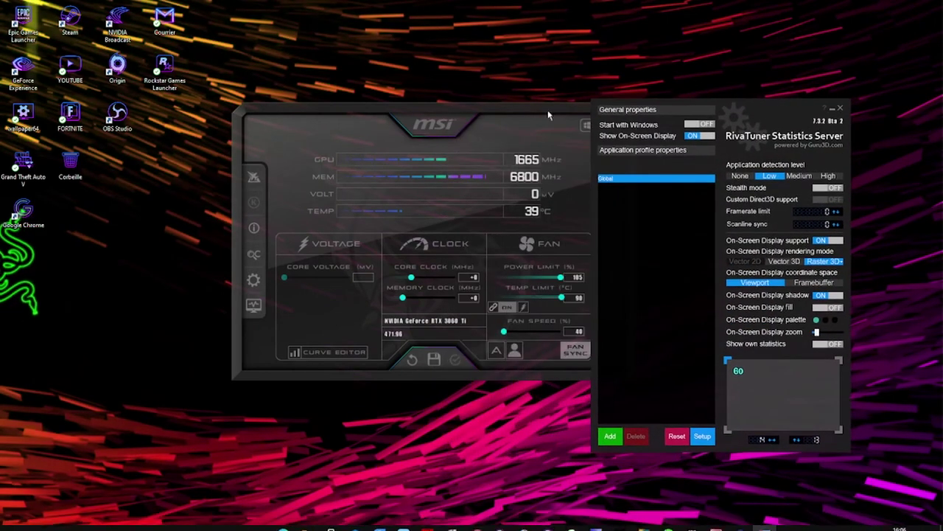
drag(532, 117, 451, 105)
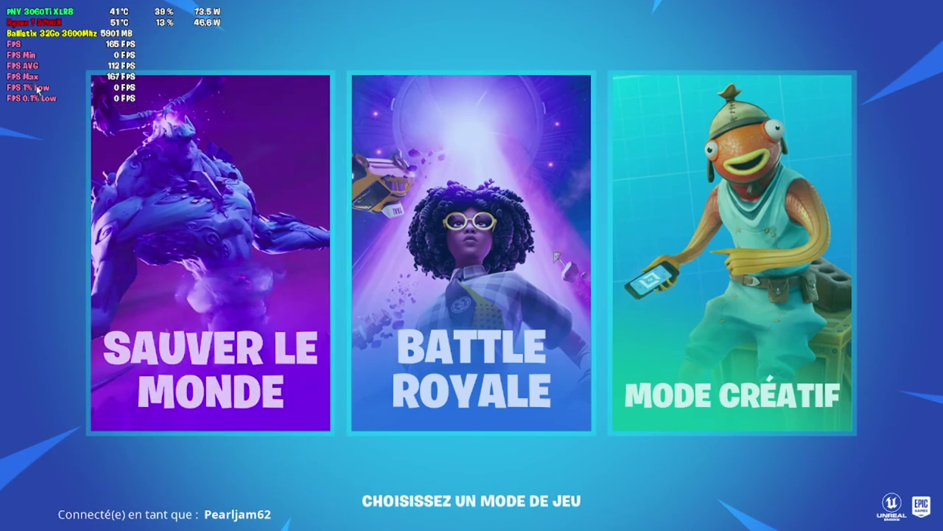
Switch to Fortnite and start the Battle Royale mode with the on-screen statistics running
mouse_move(430, 422)
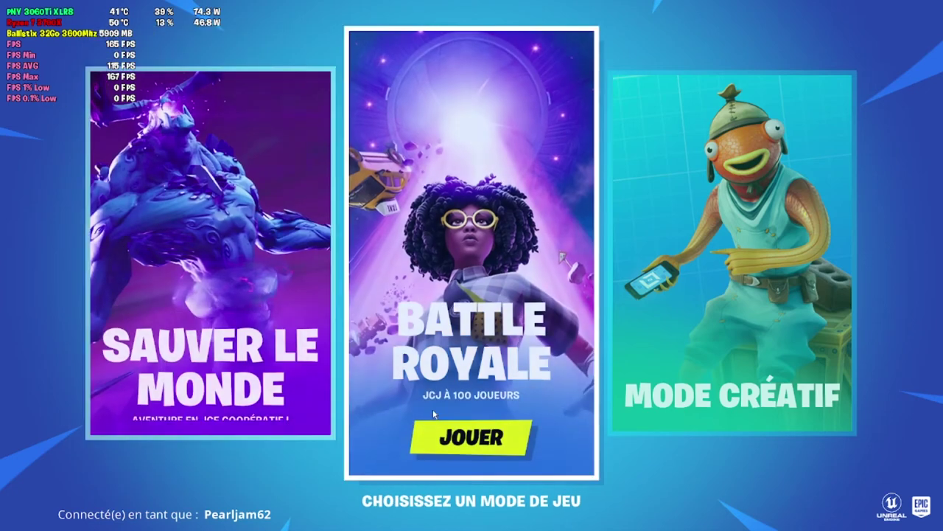